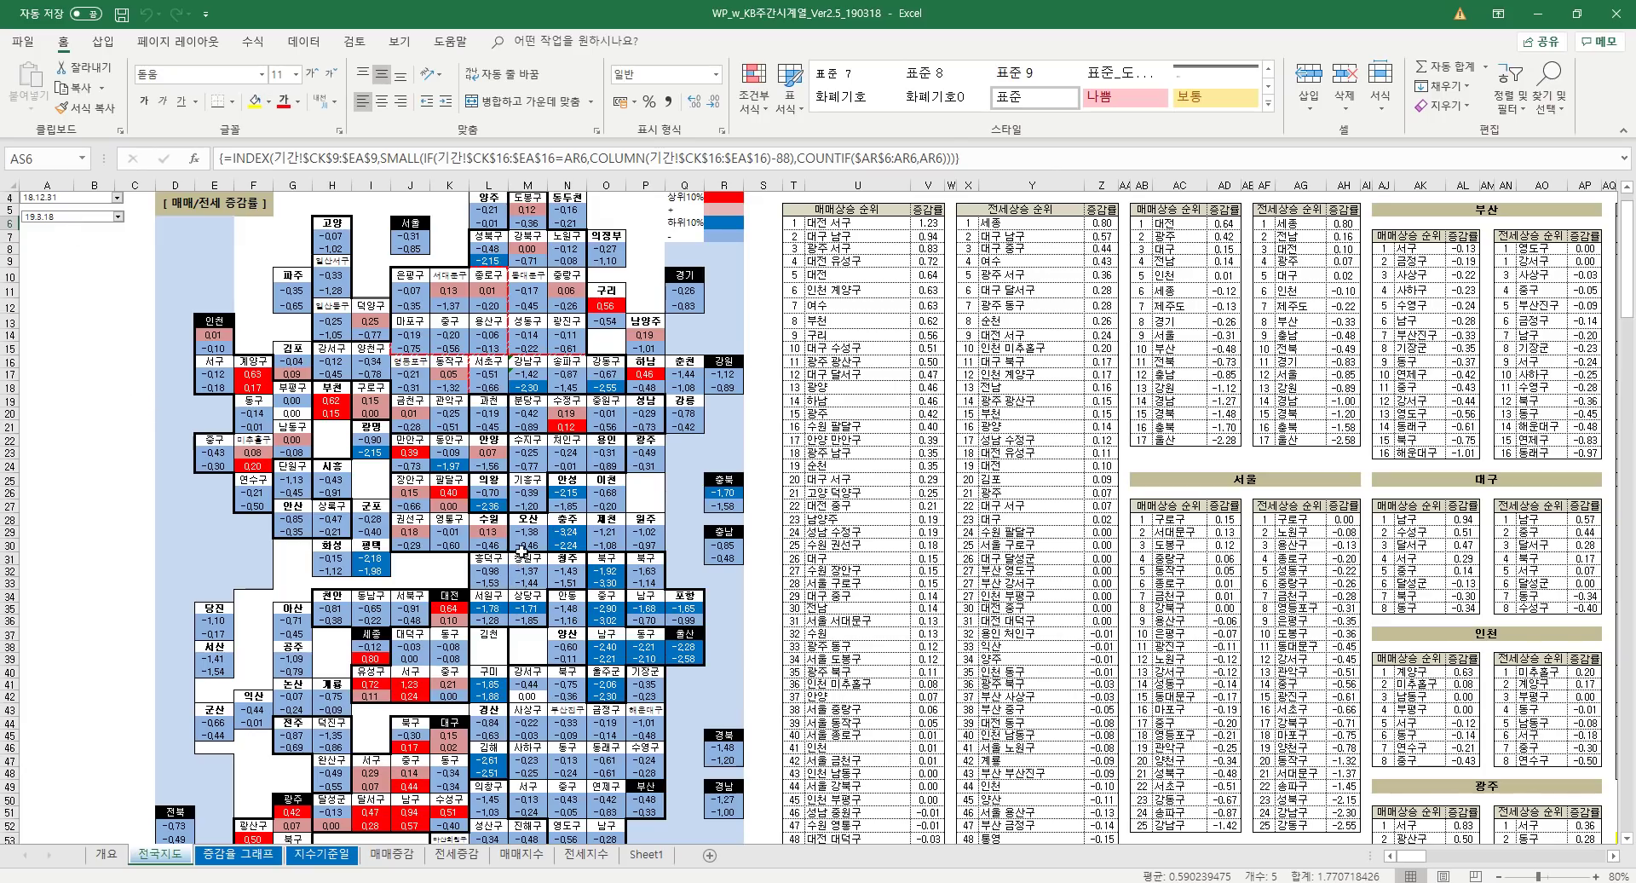
Examine the nationwide map of apartment sale and jeonse change rates from the capital area down to Jeju.
scroll(601, 539, down, 3)
scroll(601, 539, down, 3)
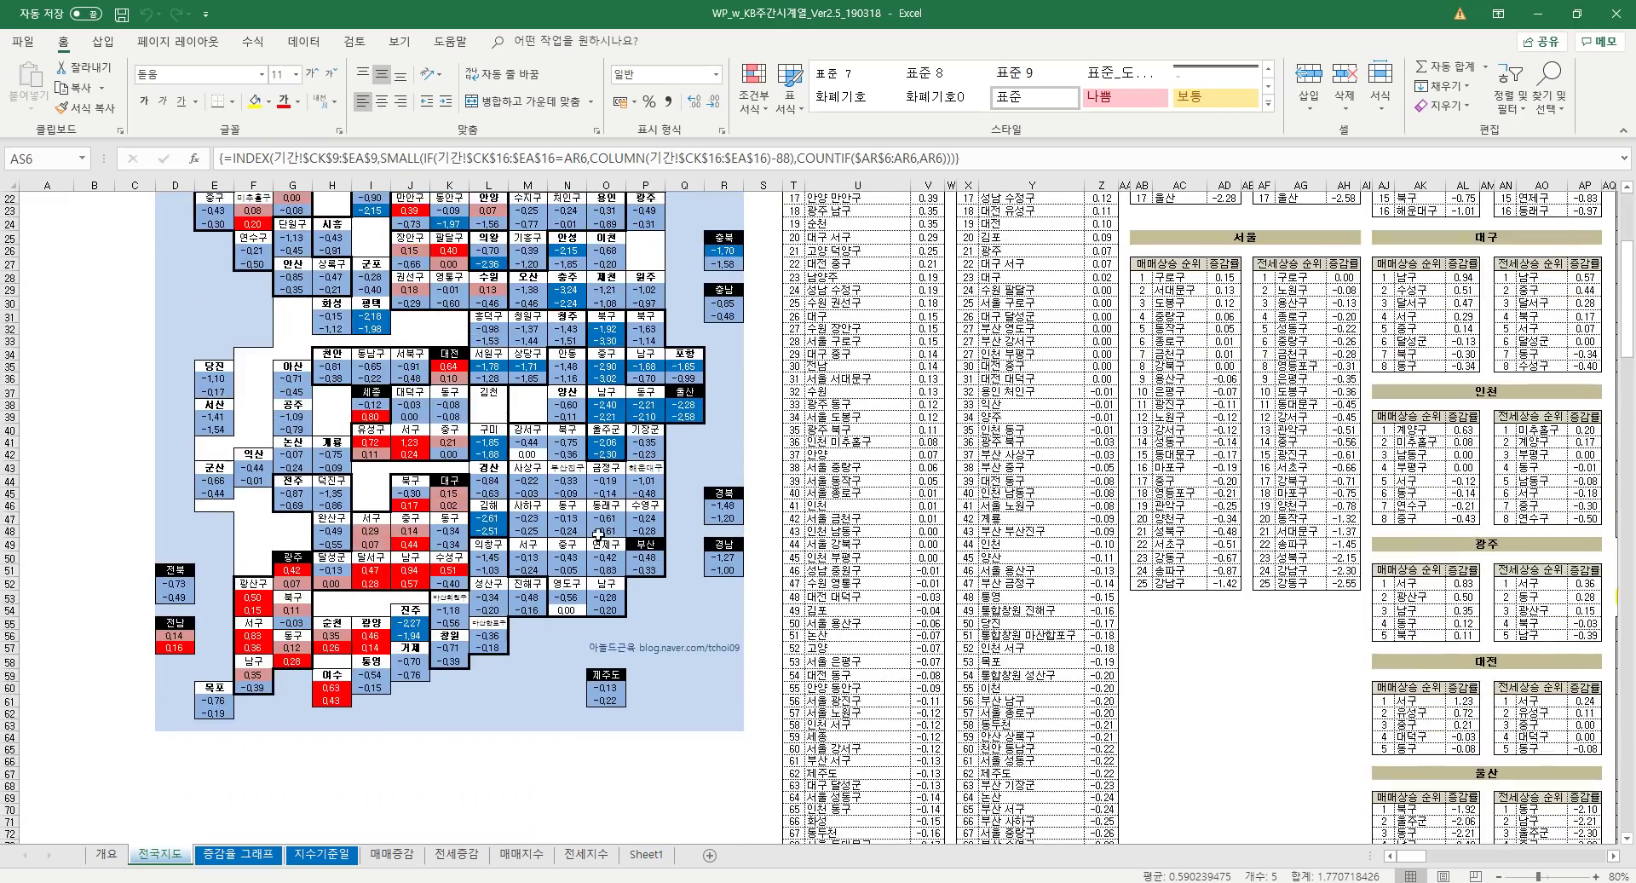
scroll(599, 534, up, 3)
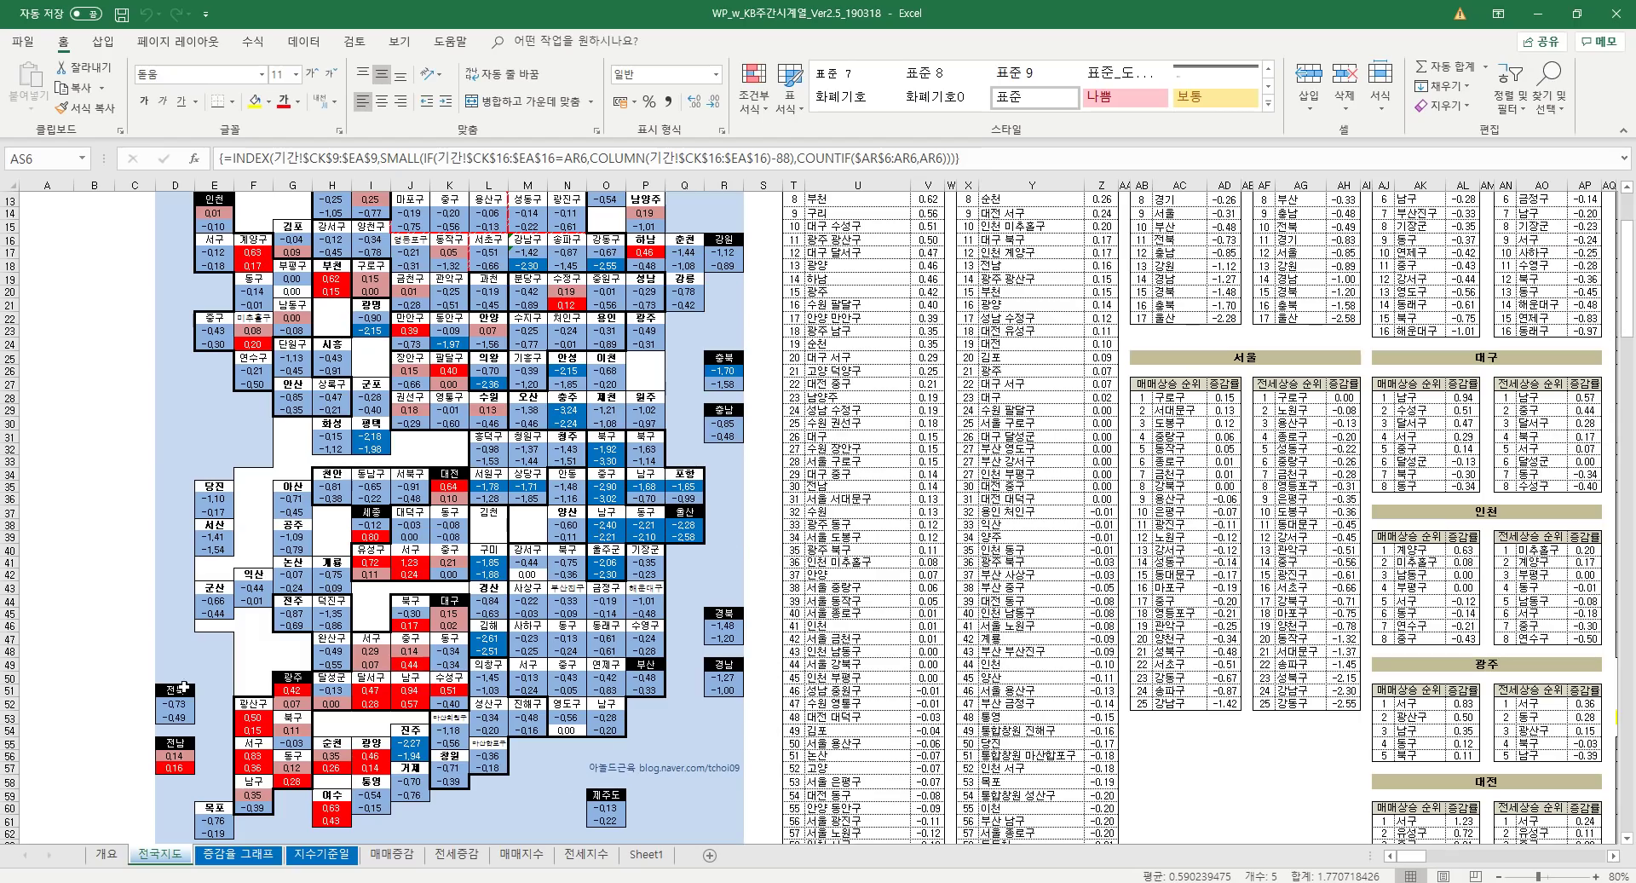
scroll(470, 550, up, 1)
scroll(470, 550, up, 2)
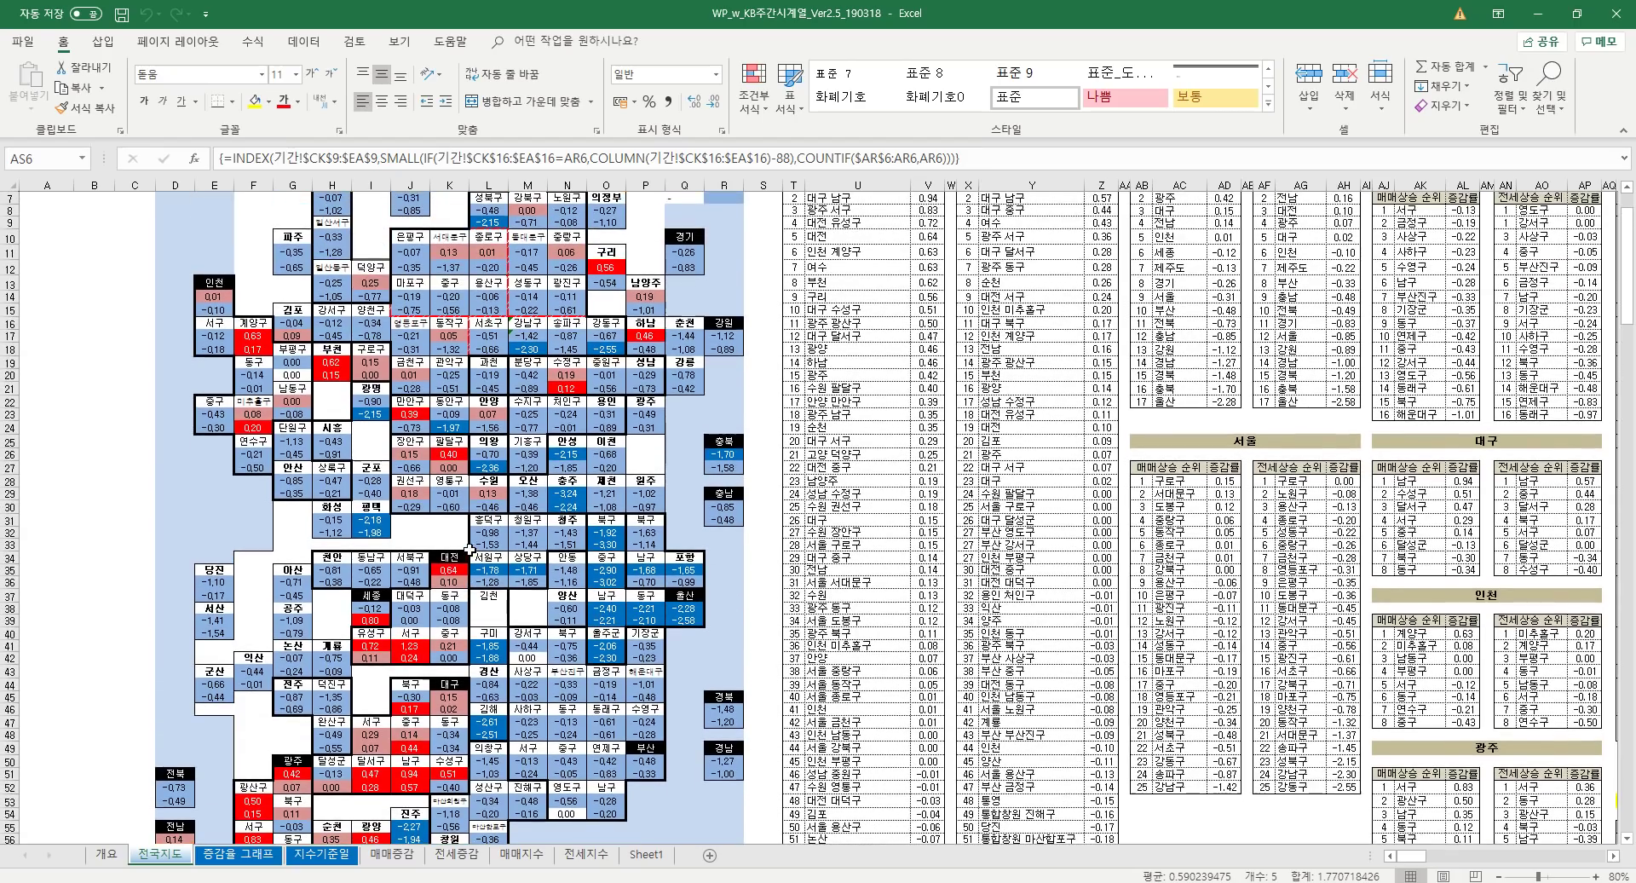
scroll(905, 557, up, 2)
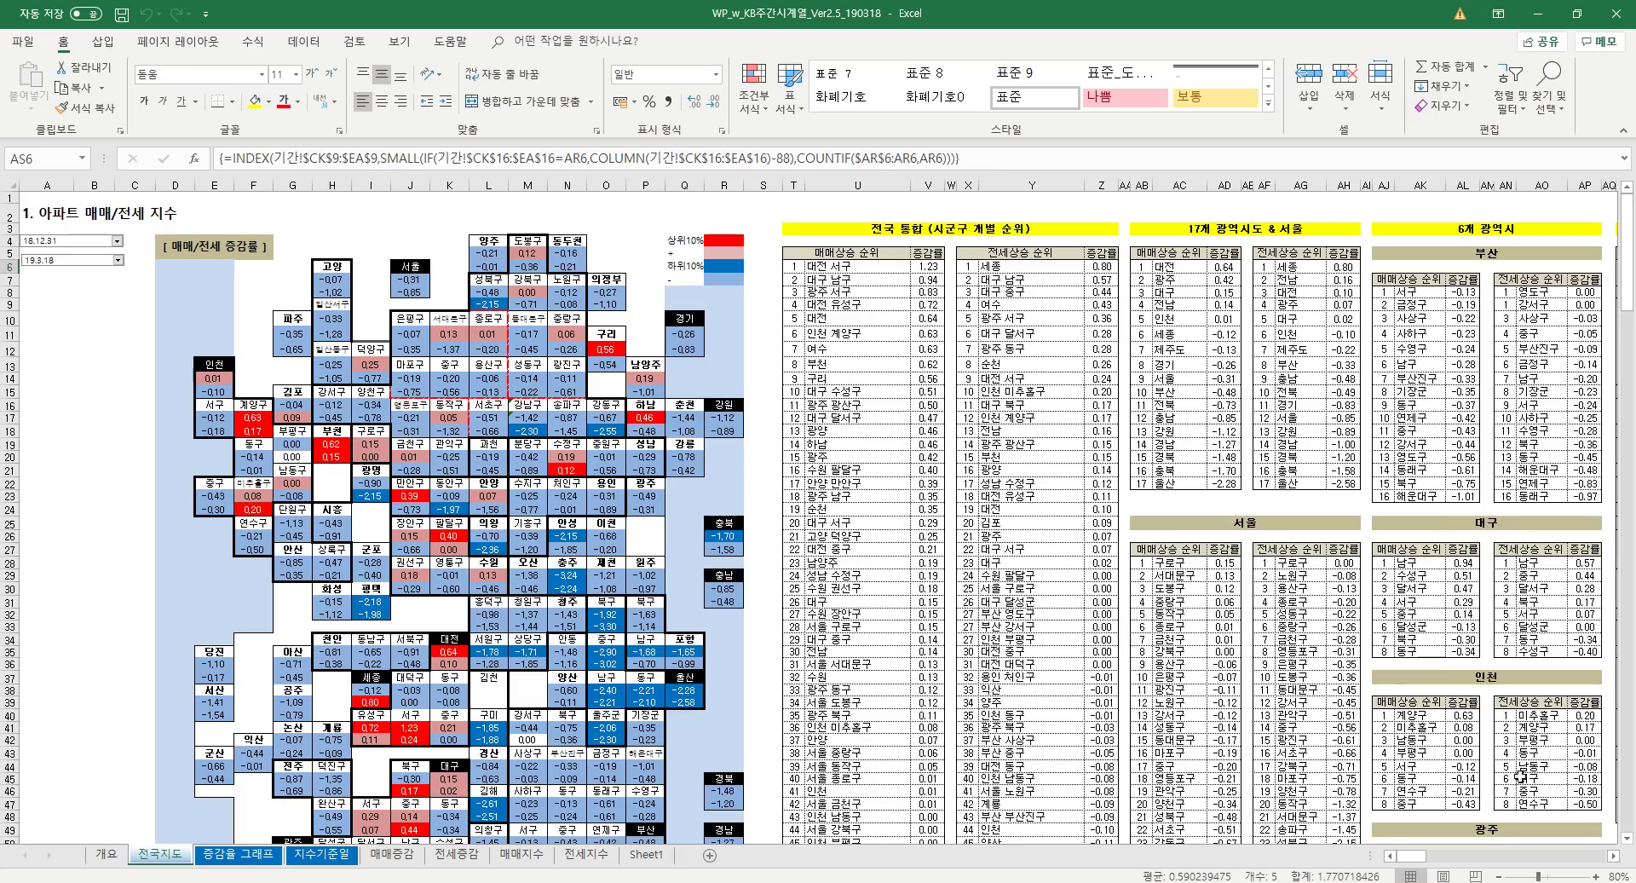
Examine the Gyeonggi-do sale price ranking table from its first row to its last row.
drag(1369, 854, 1099, 844)
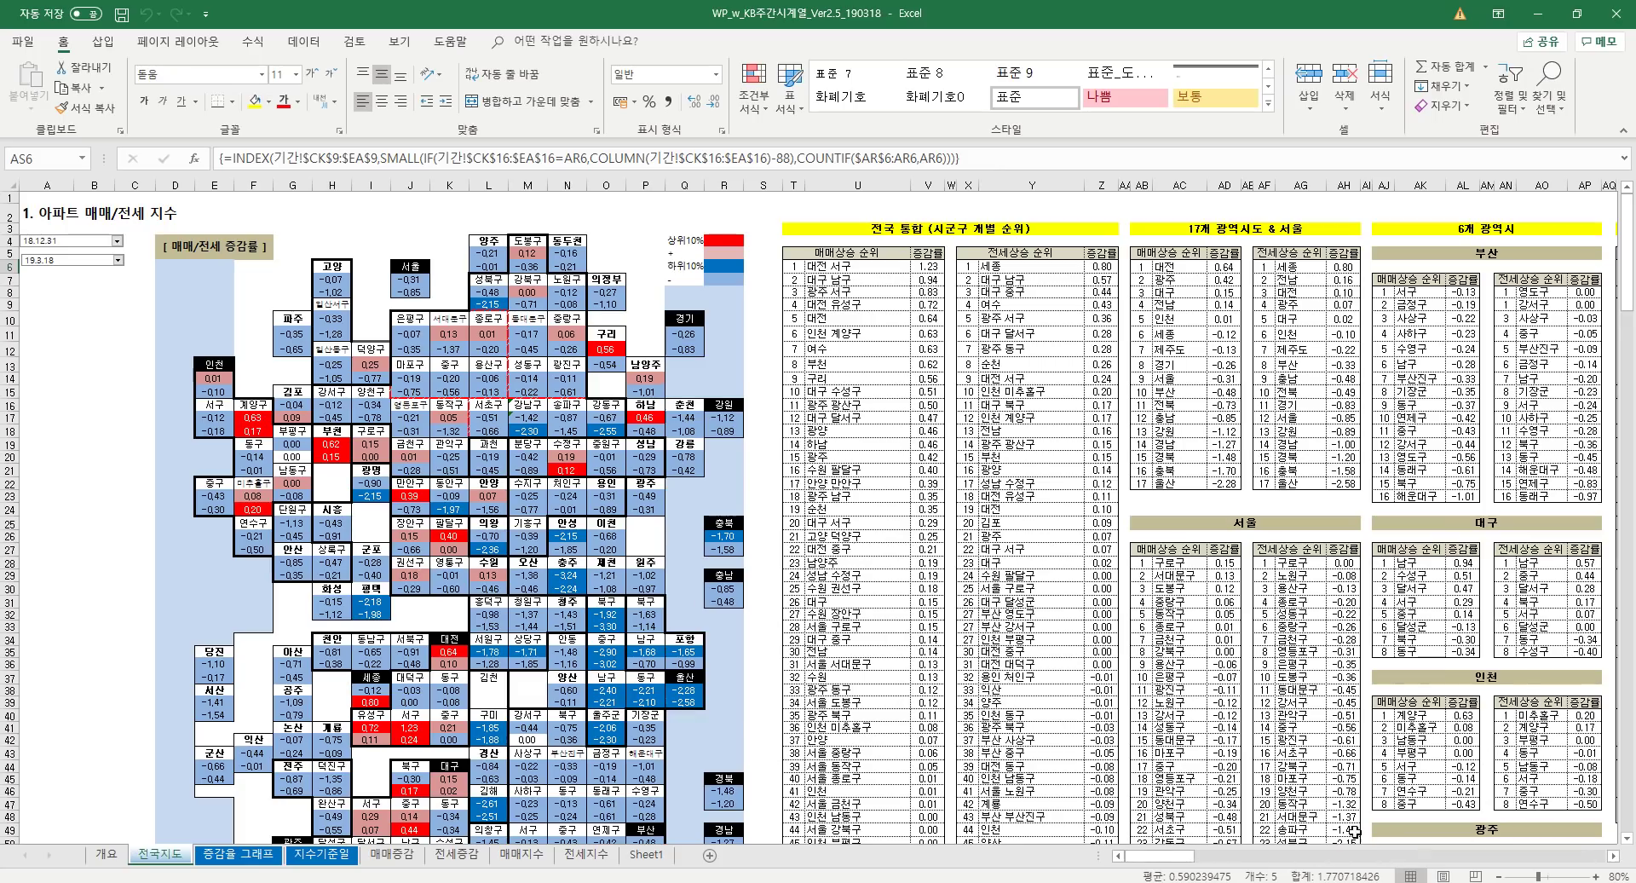
click(1613, 855)
click(1612, 855)
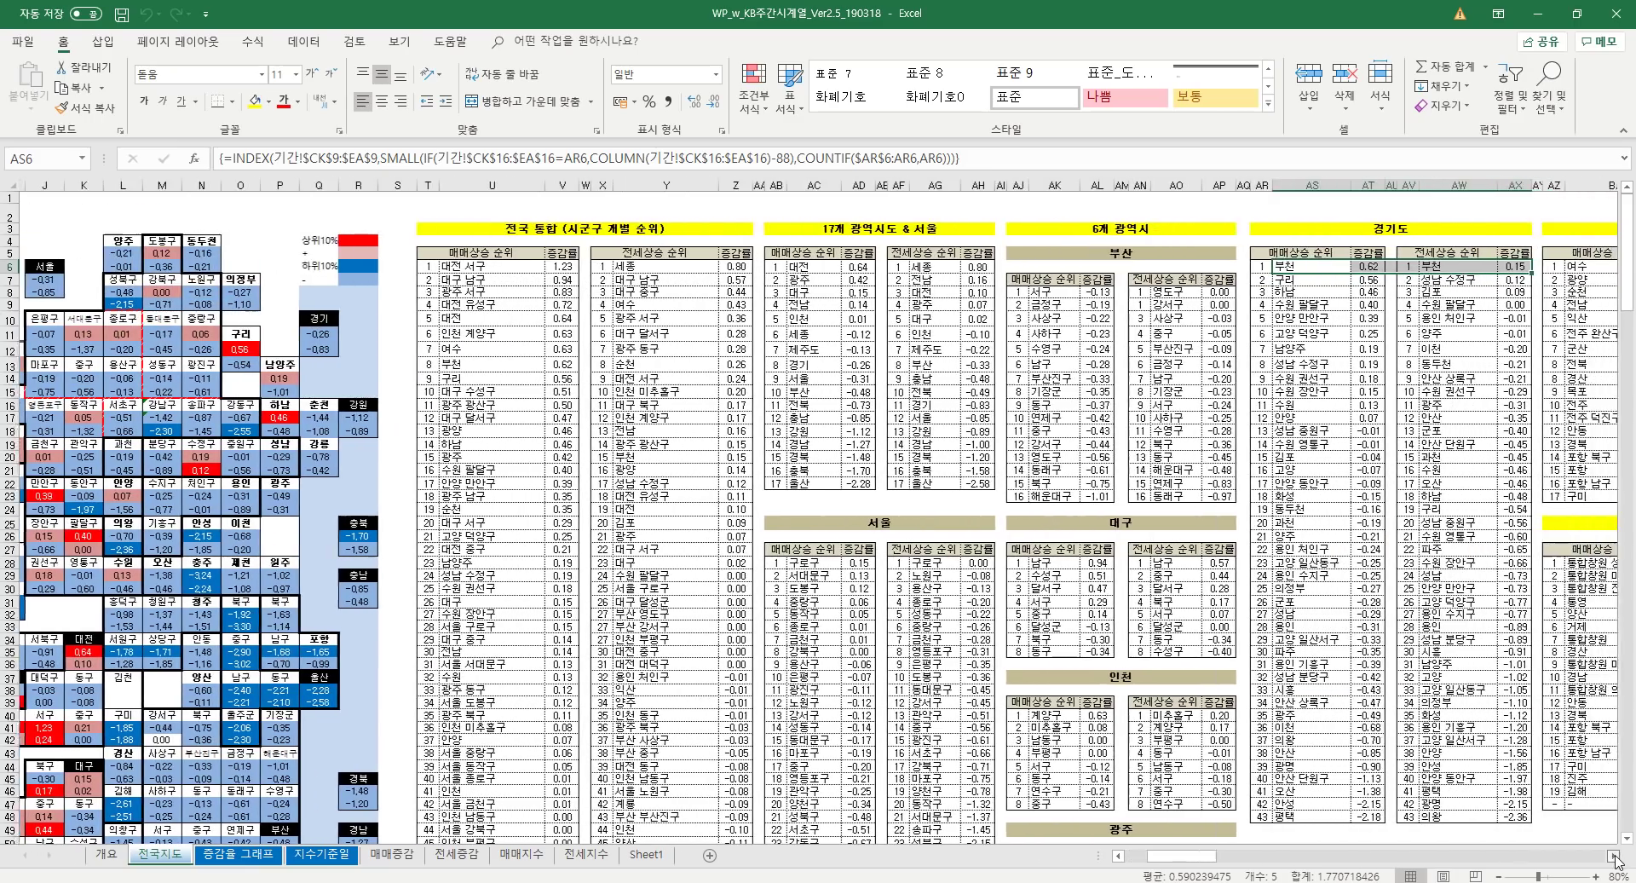
click(1384, 638)
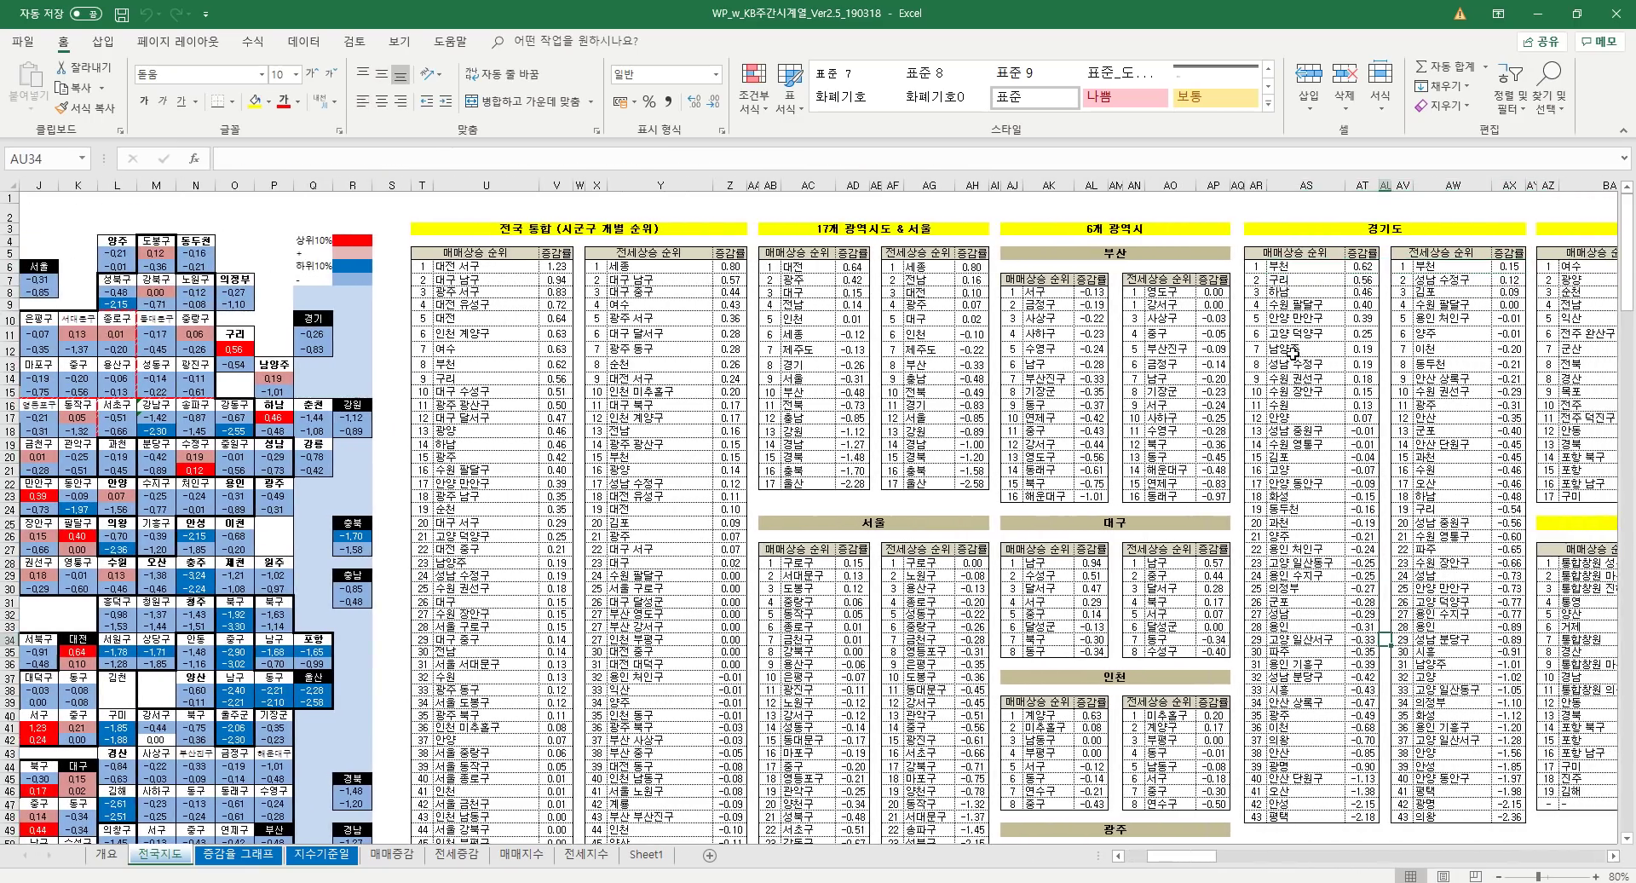
drag(1260, 266, 1362, 265)
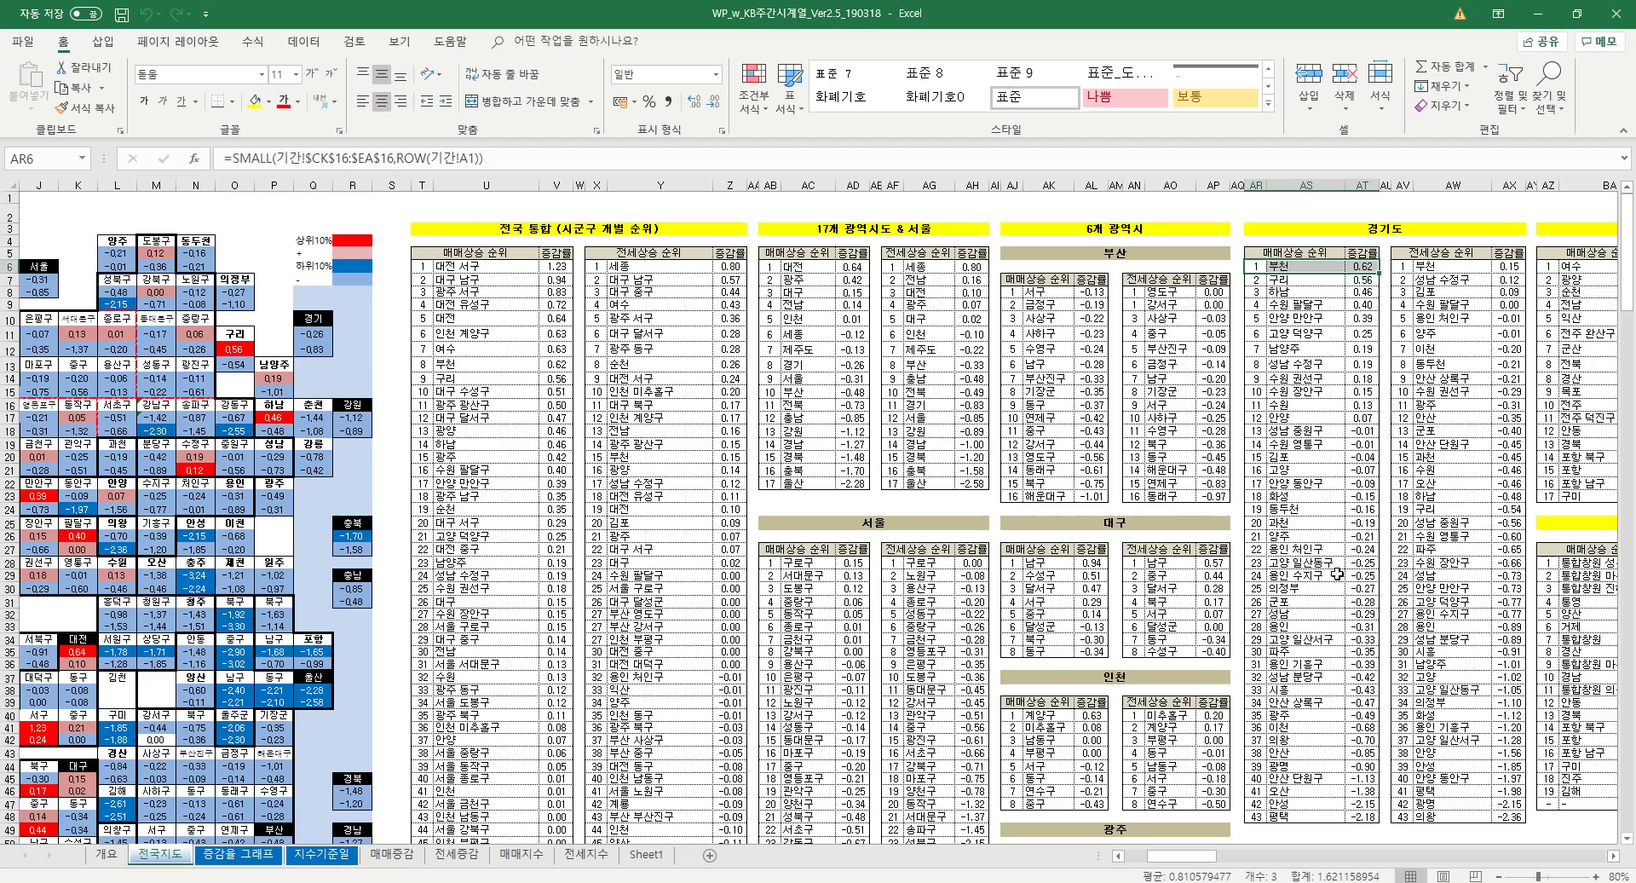
scroll(1384, 667, down, 1)
scroll(1384, 667, down, 1)
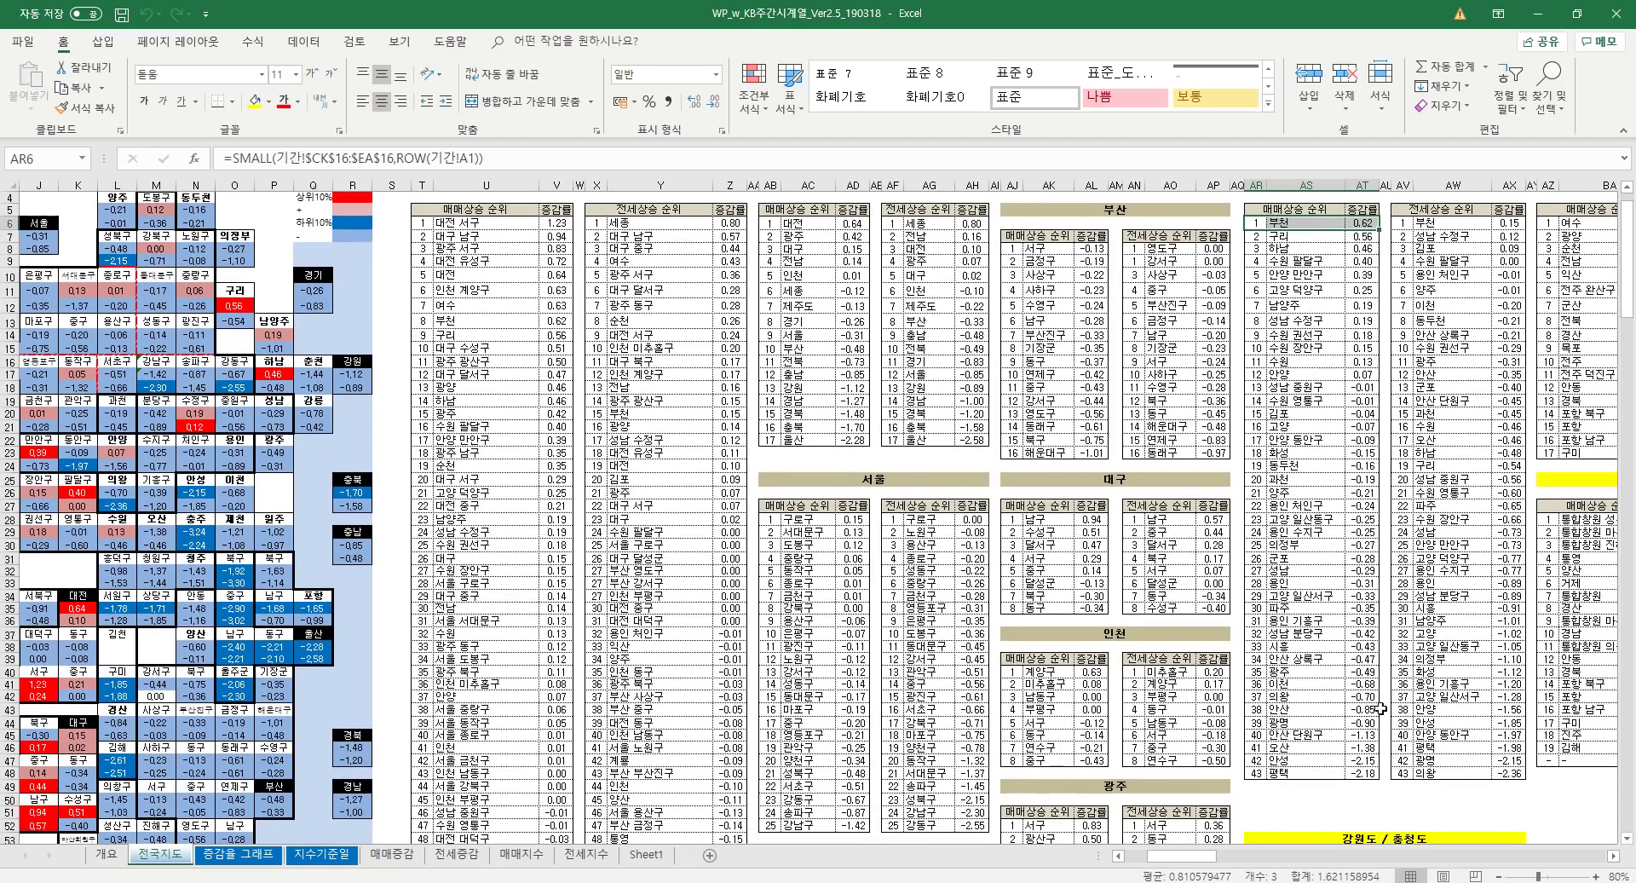
click(1262, 788)
drag(1257, 773, 1356, 776)
click(1314, 827)
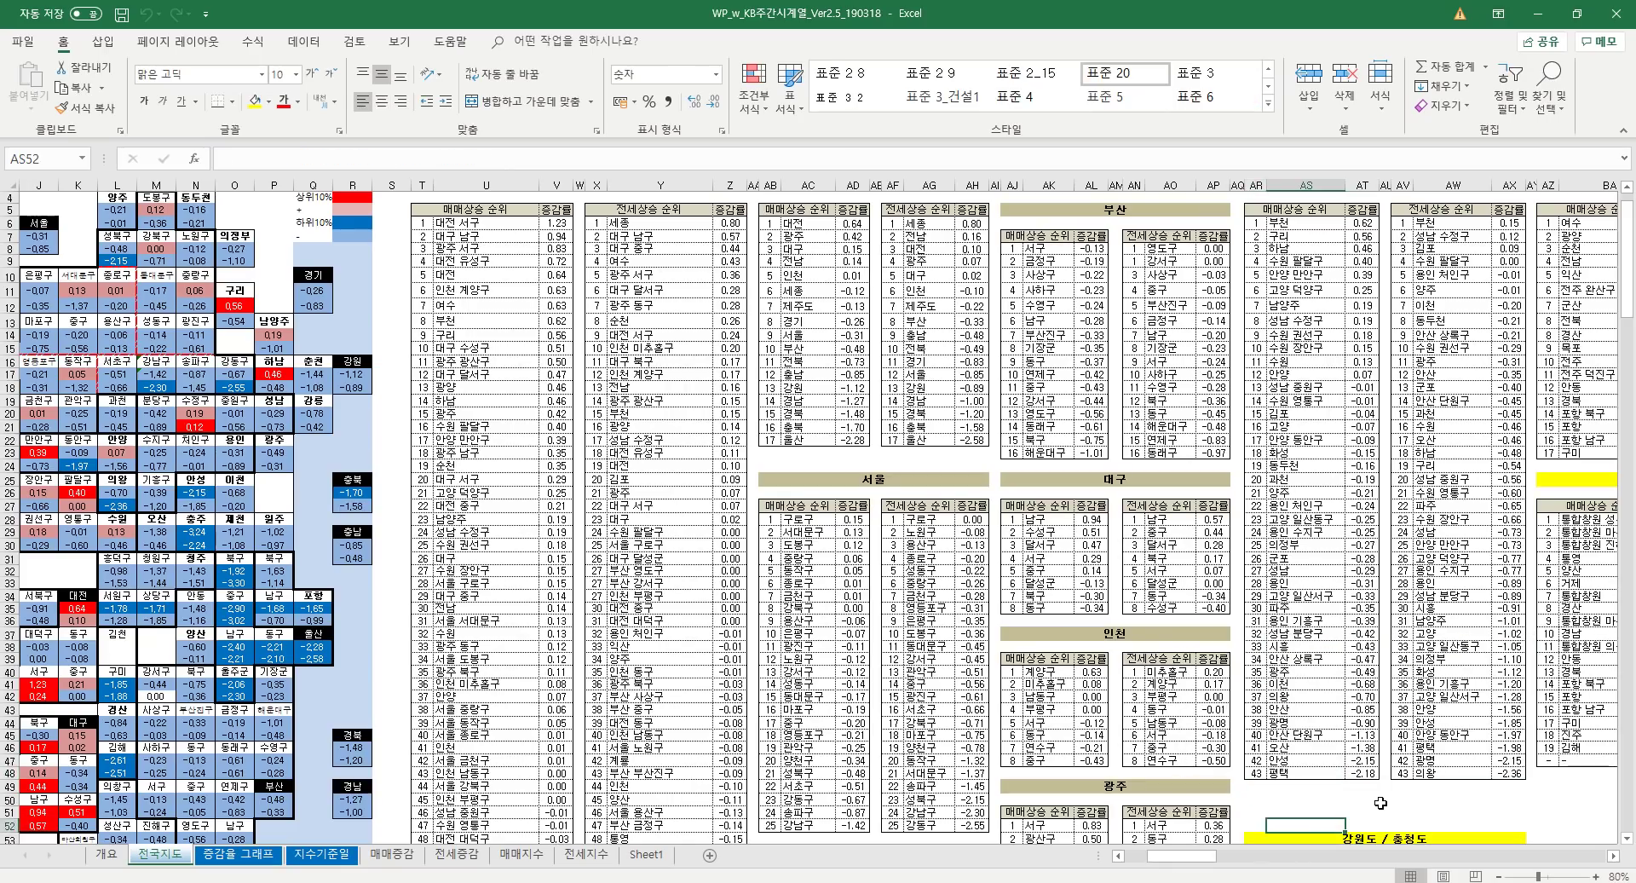
Apply a red-yellow-green colour scale to the Gyeonggi-do sale ranking data in AR6:AT48.
drag(1254, 222, 1368, 769)
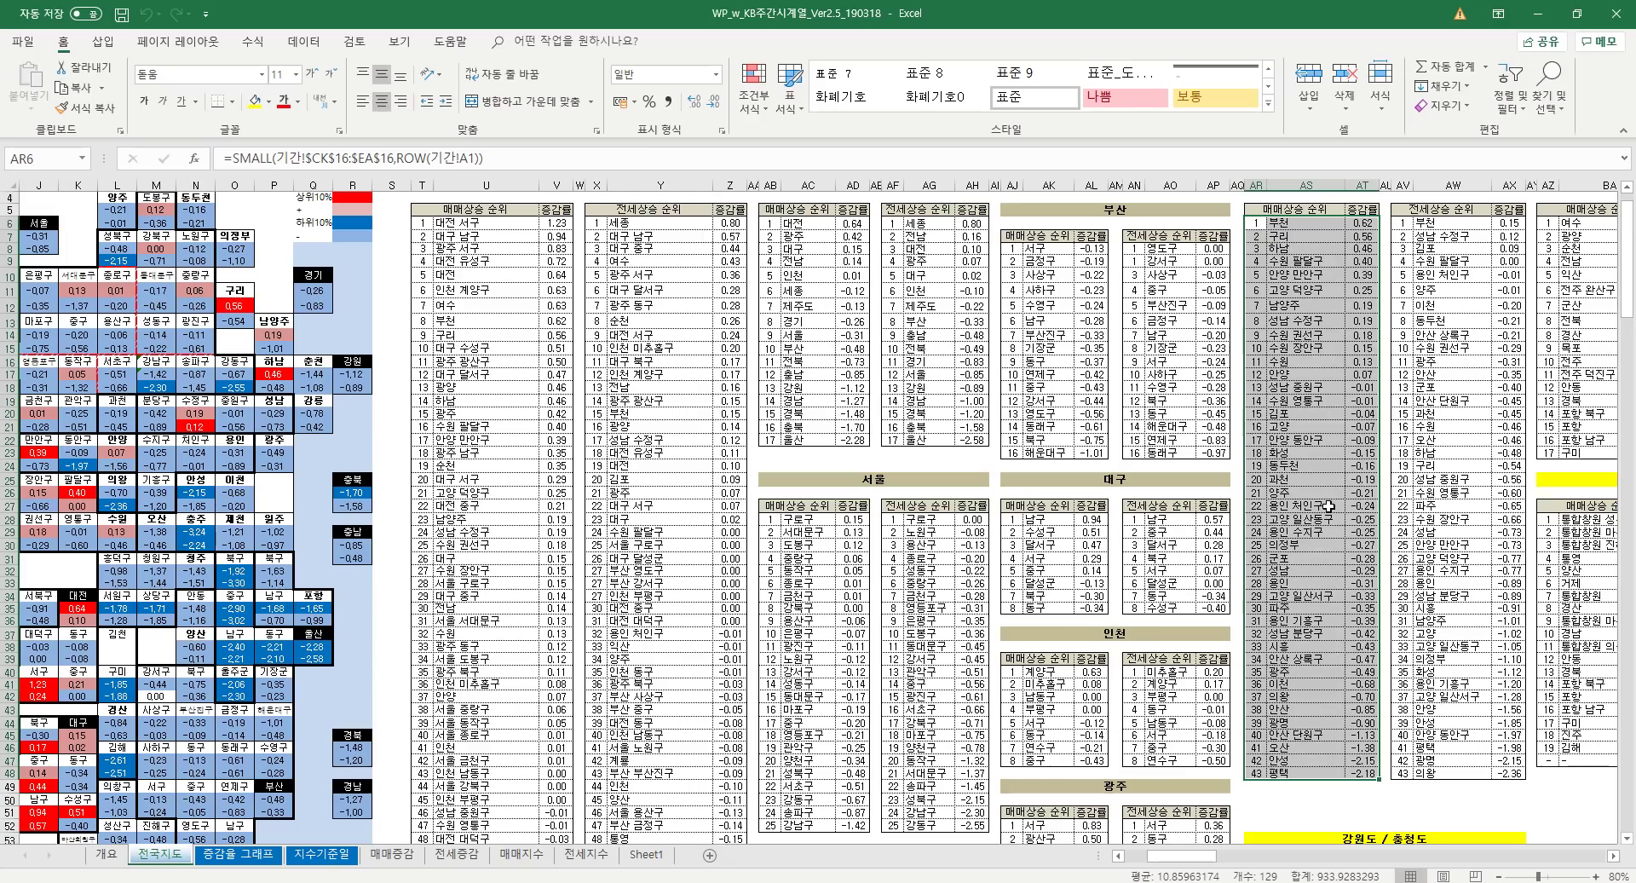
click(753, 85)
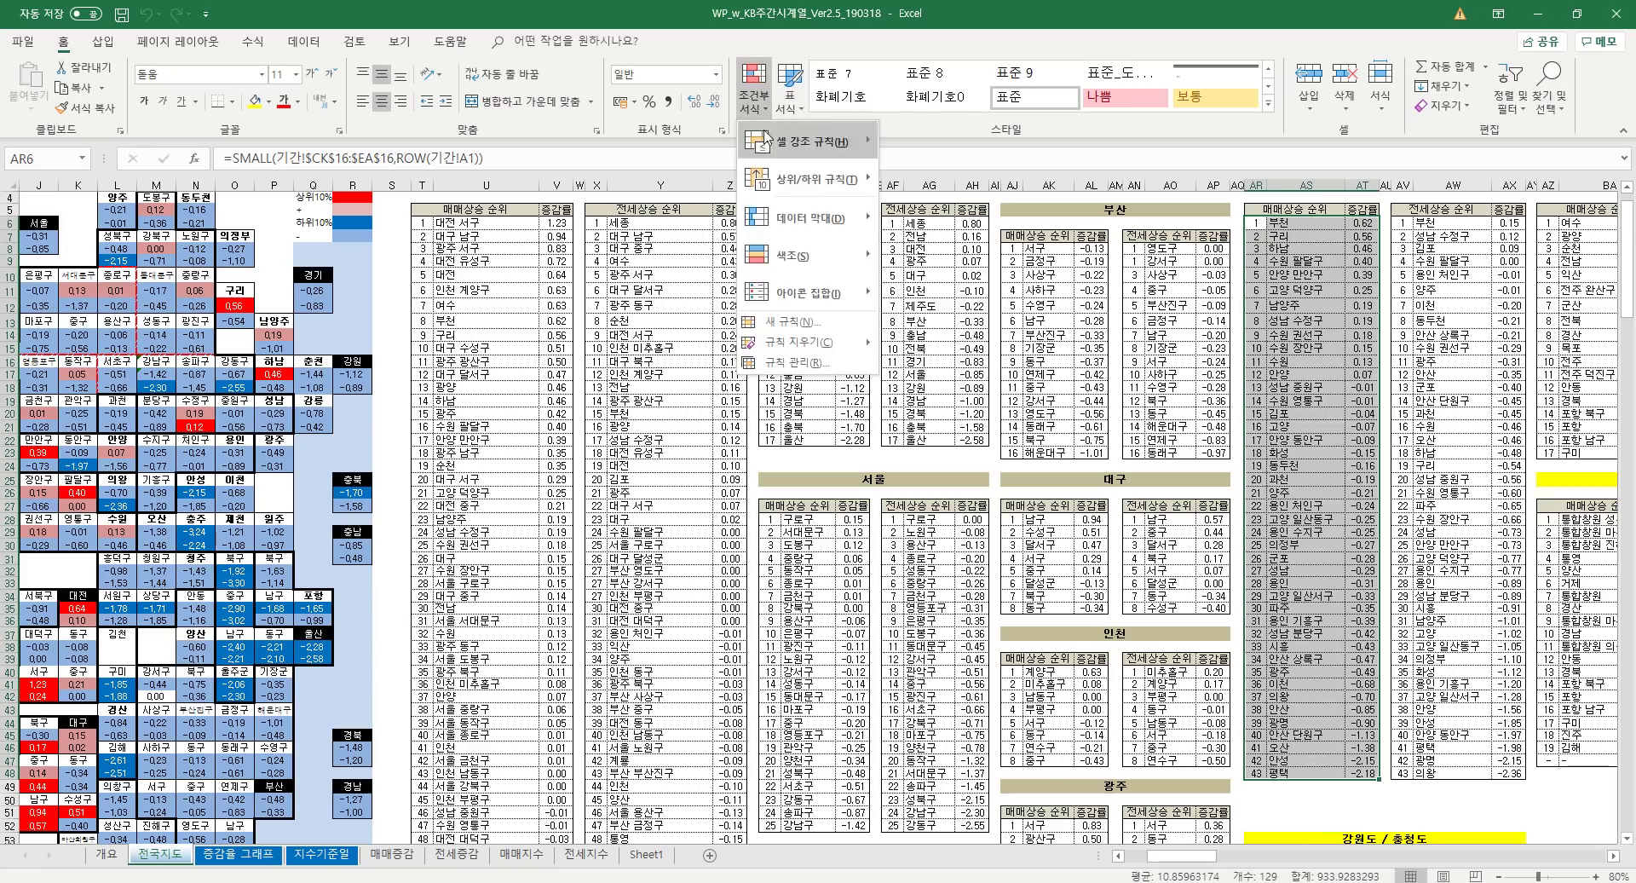
mouse_move(832, 253)
click(896, 253)
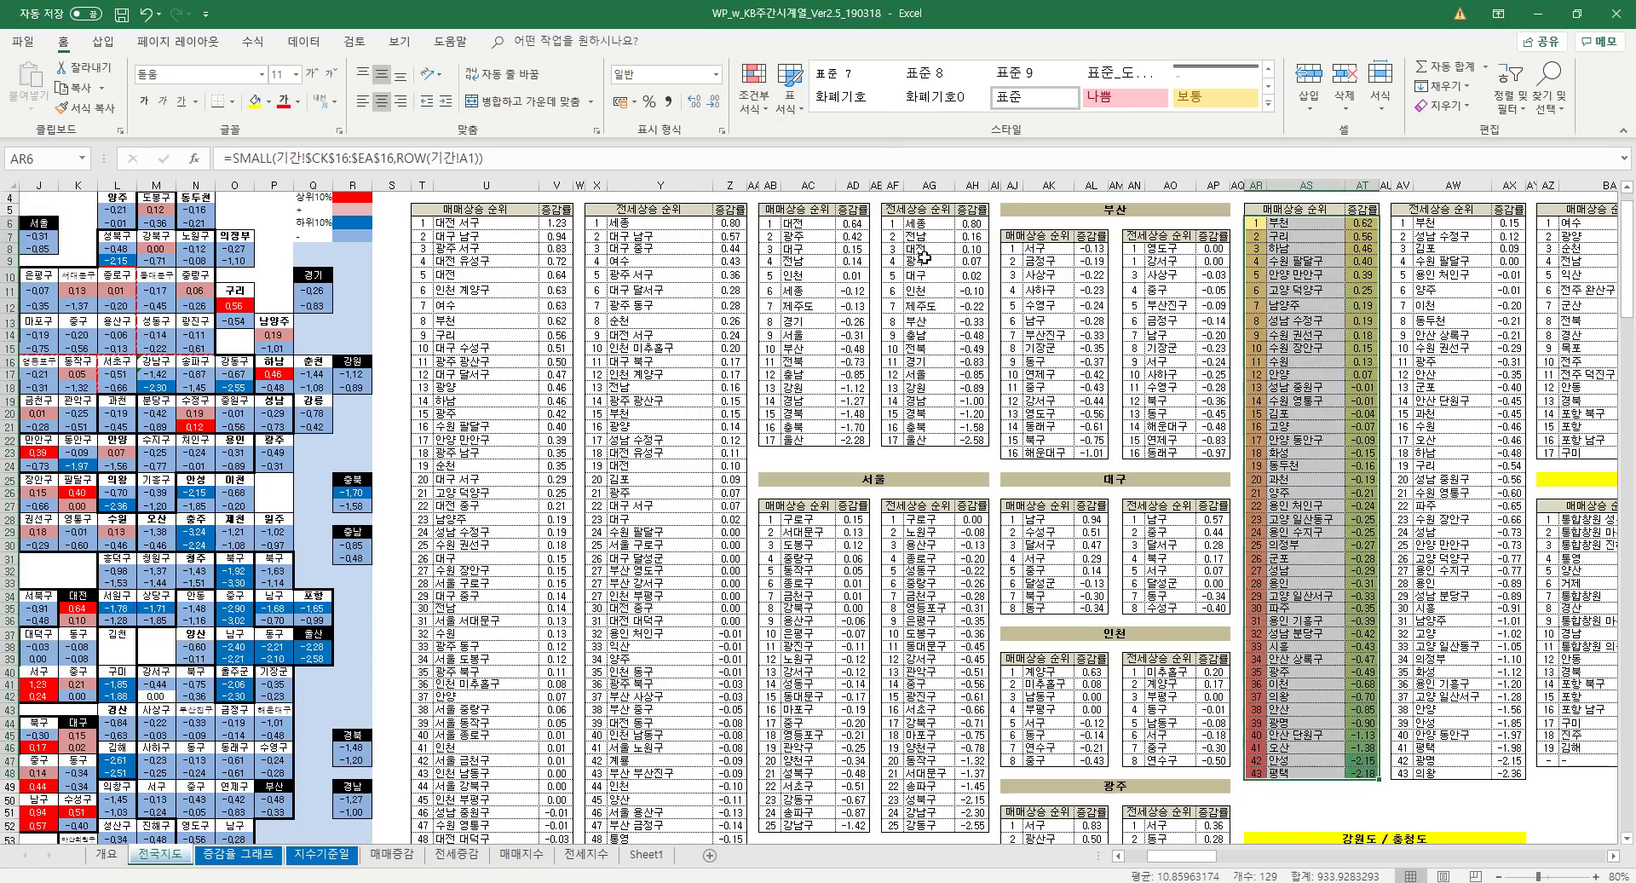
click(1420, 437)
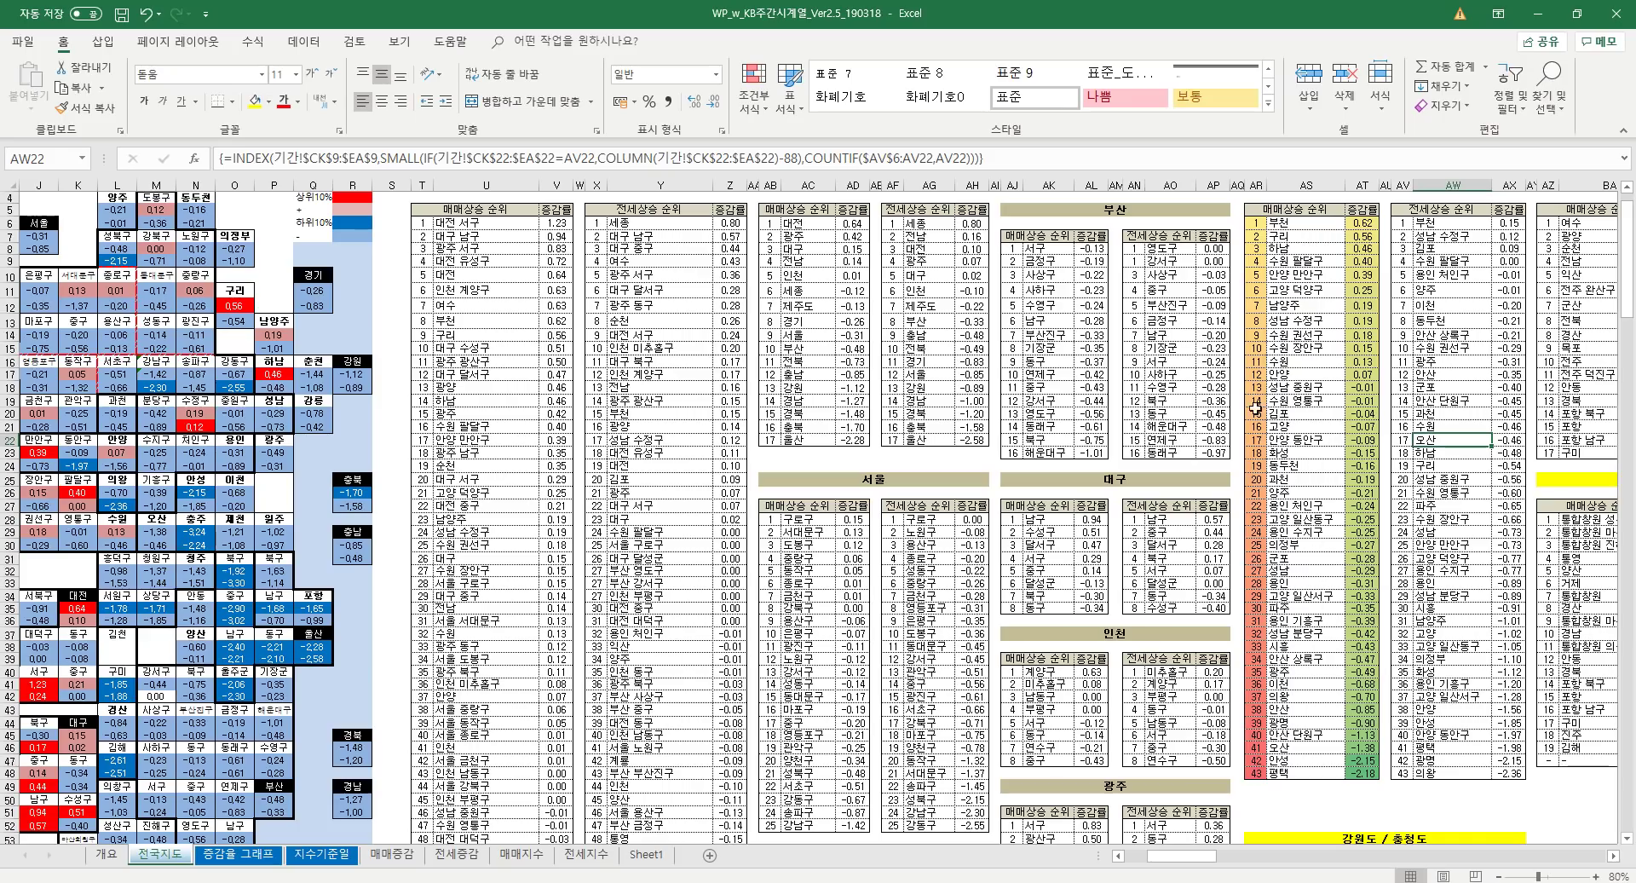
Check the highest- and lowest-ranked areas in the coloured Gyeonggi-do sale ranking.
click(1317, 796)
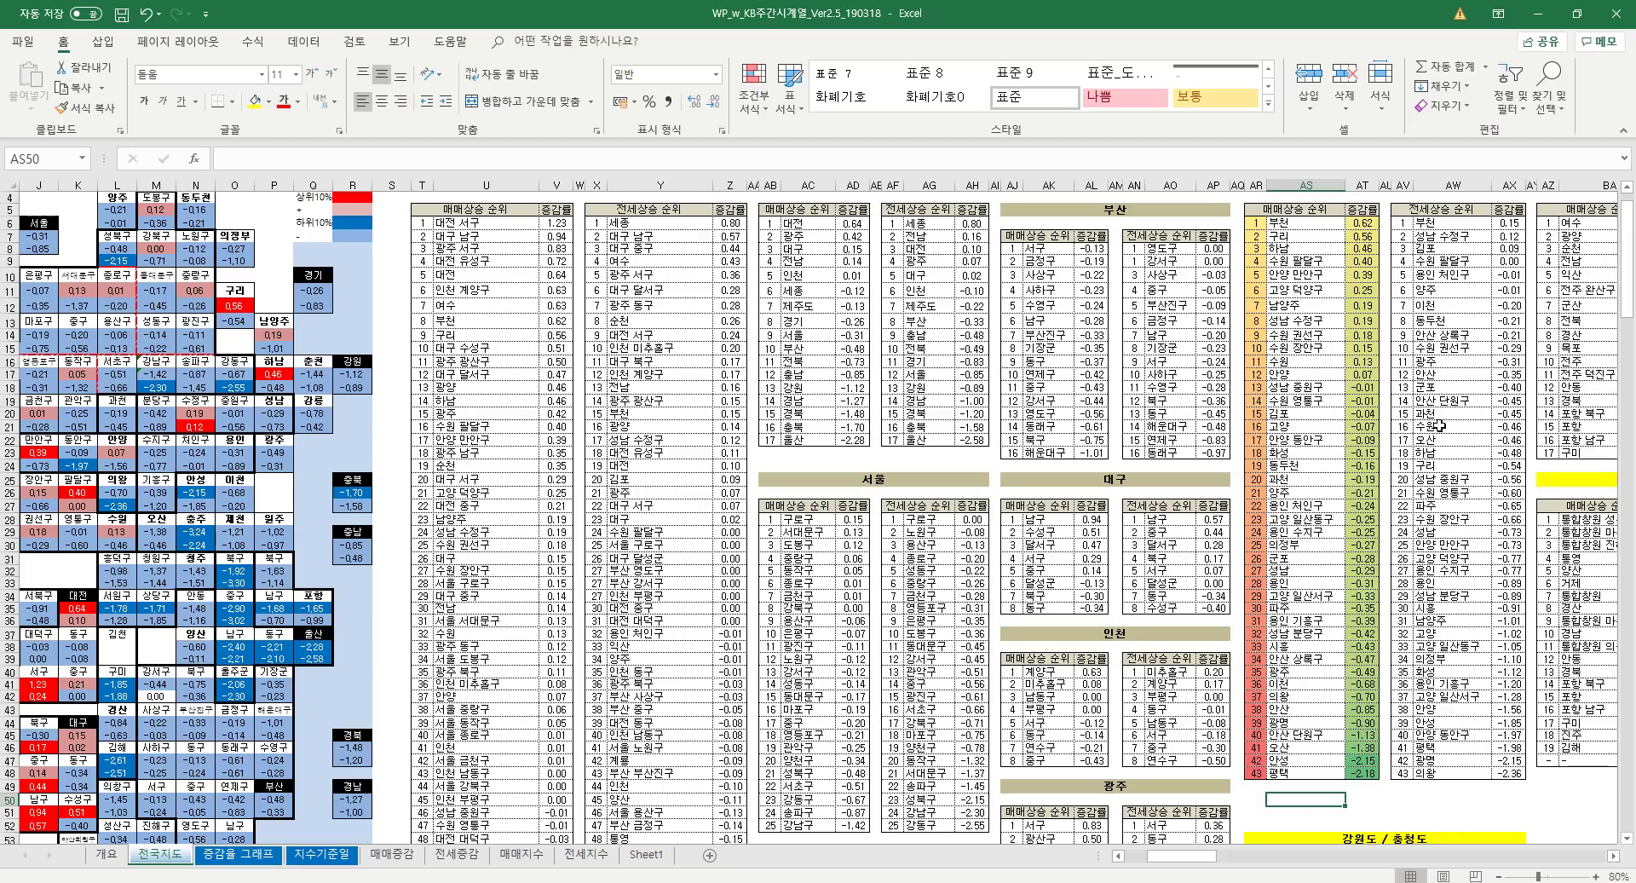
click(1304, 222)
click(1319, 773)
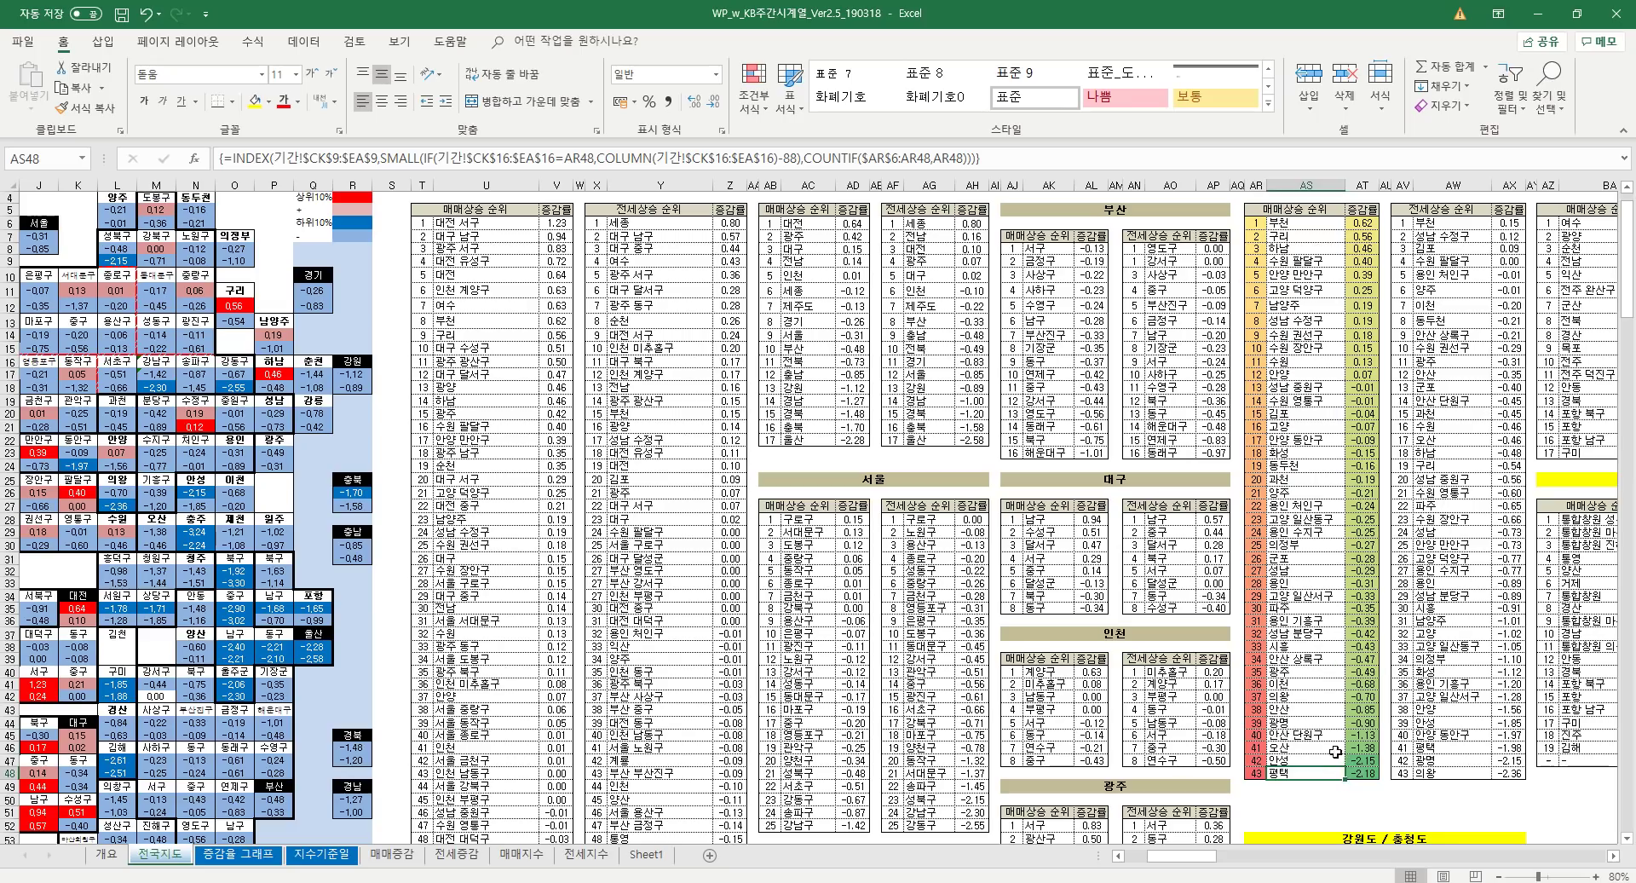
drag(1262, 225, 1306, 224)
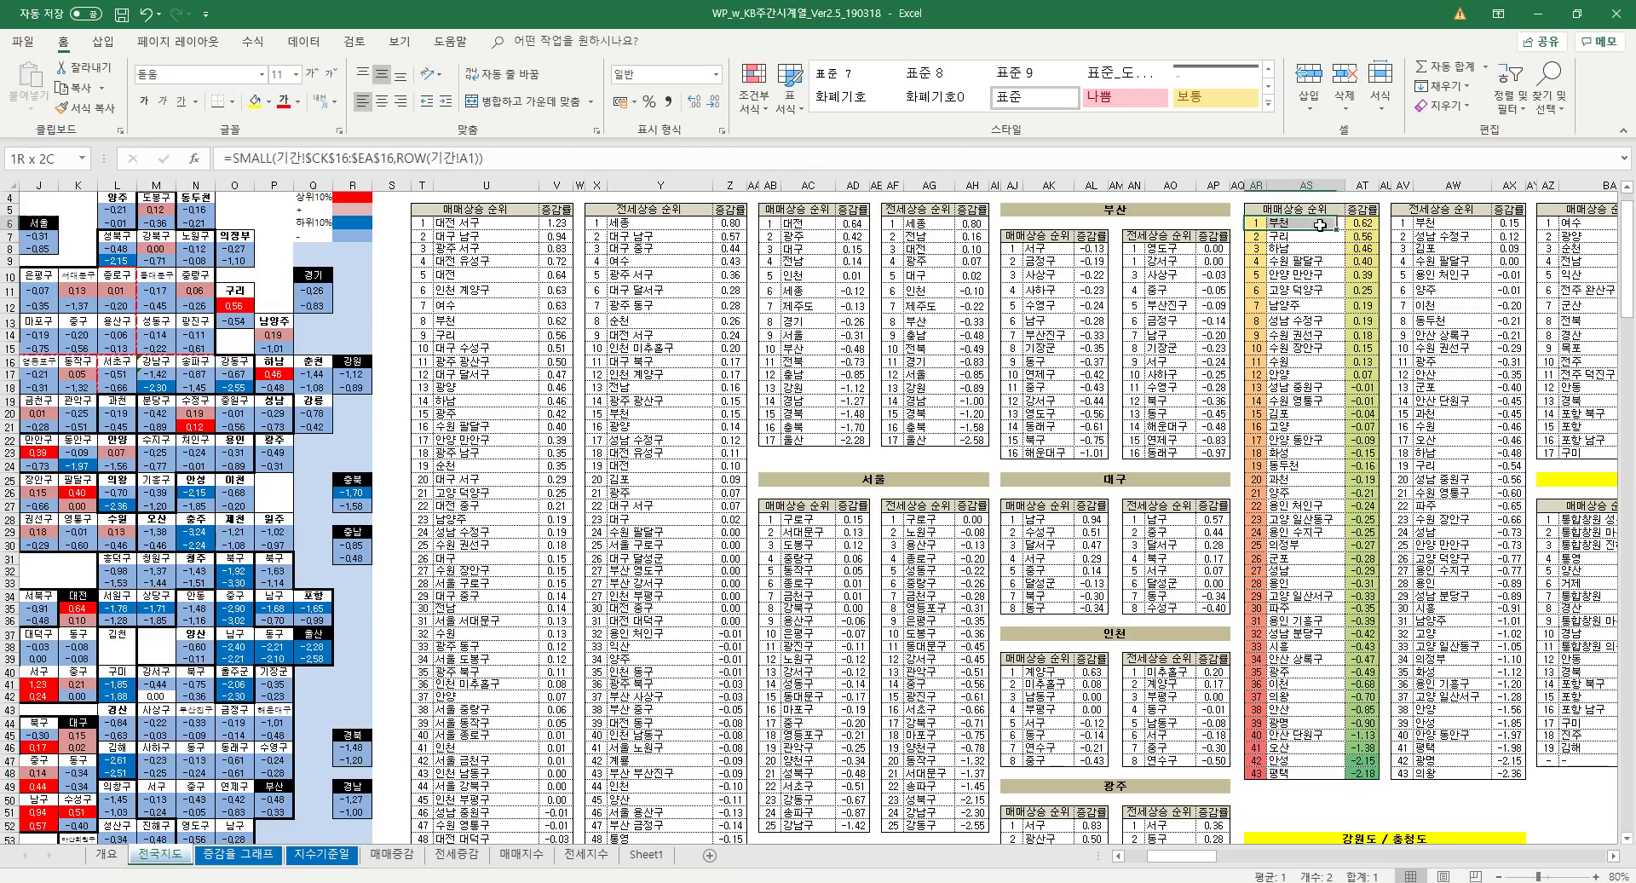
click(1327, 248)
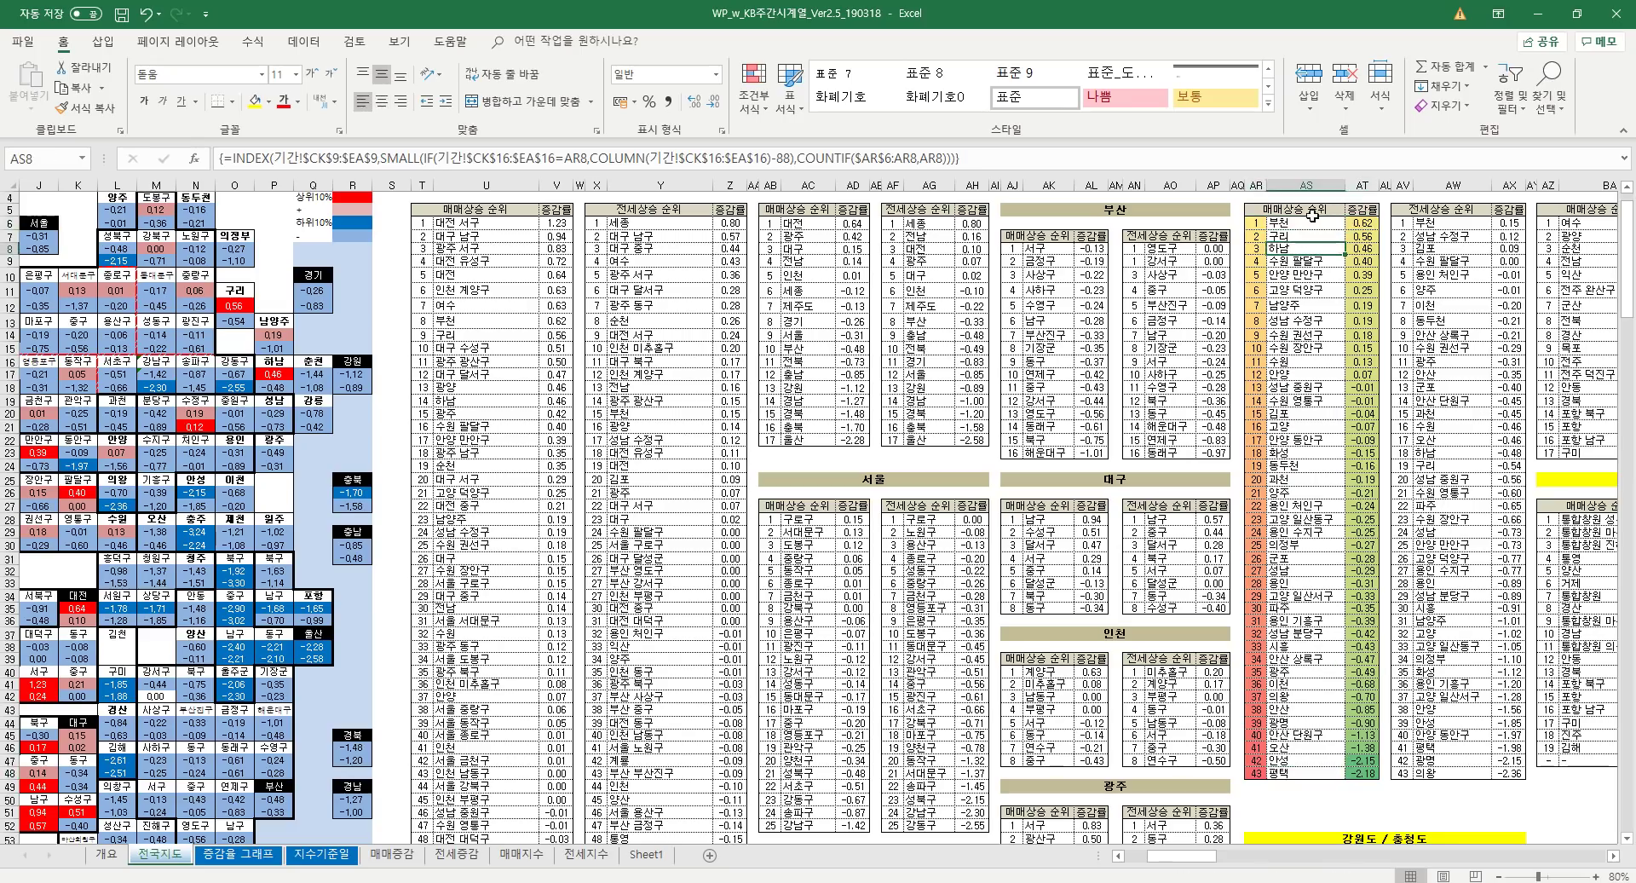
Compare the positions of Bucheon, Guri and Hanam in the Gyeonggi-do sale and jeonse rankings.
drag(1401, 225, 1501, 227)
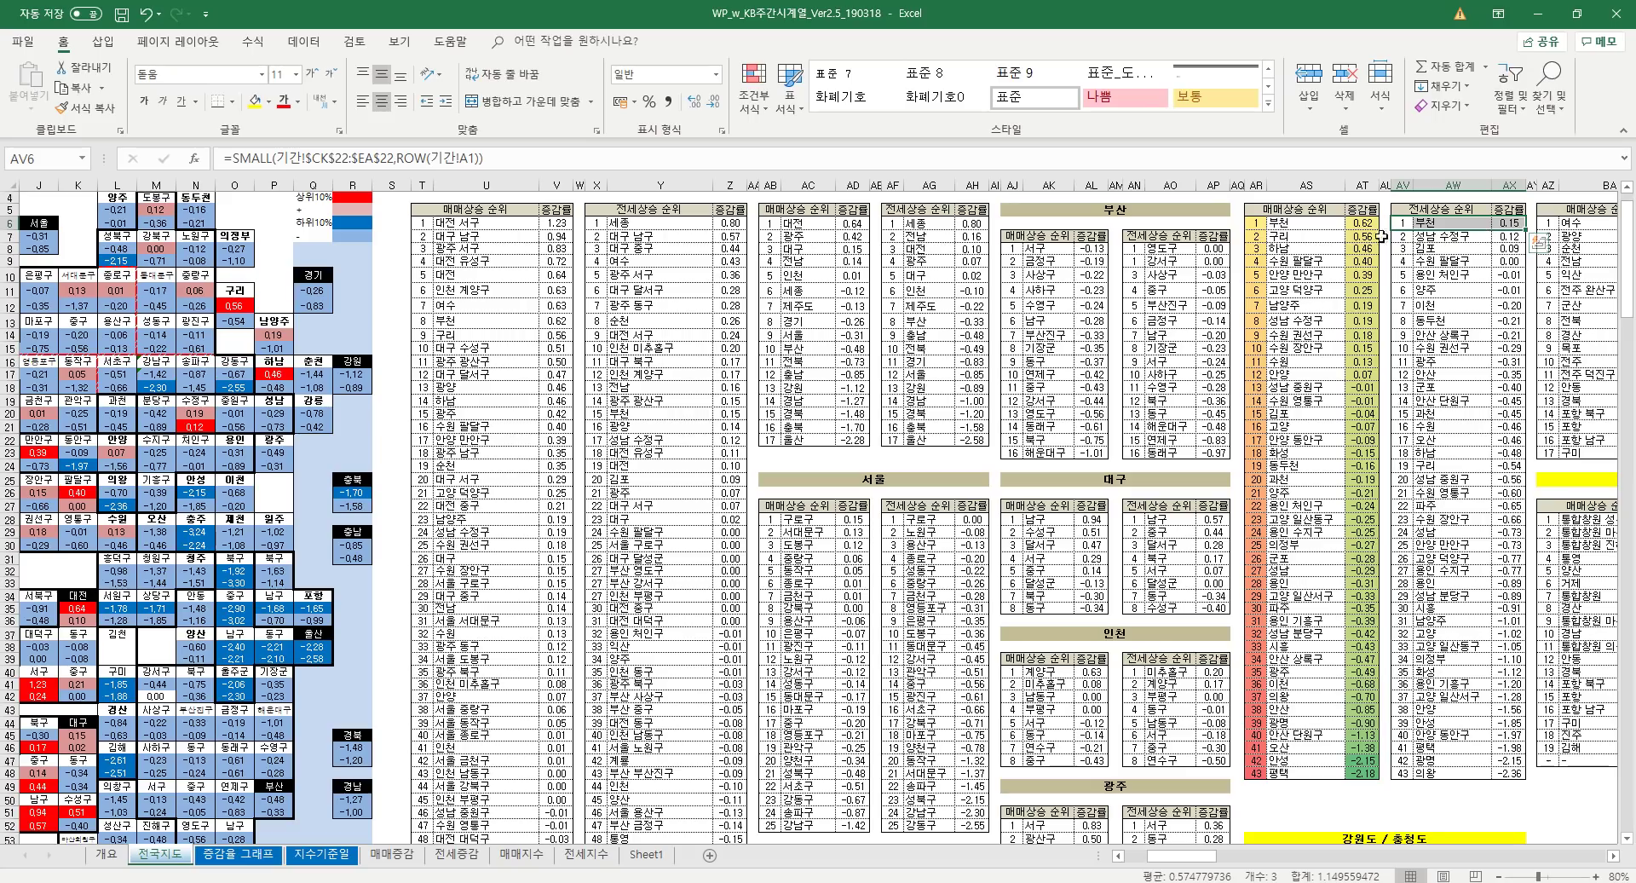
drag(1259, 224, 1512, 237)
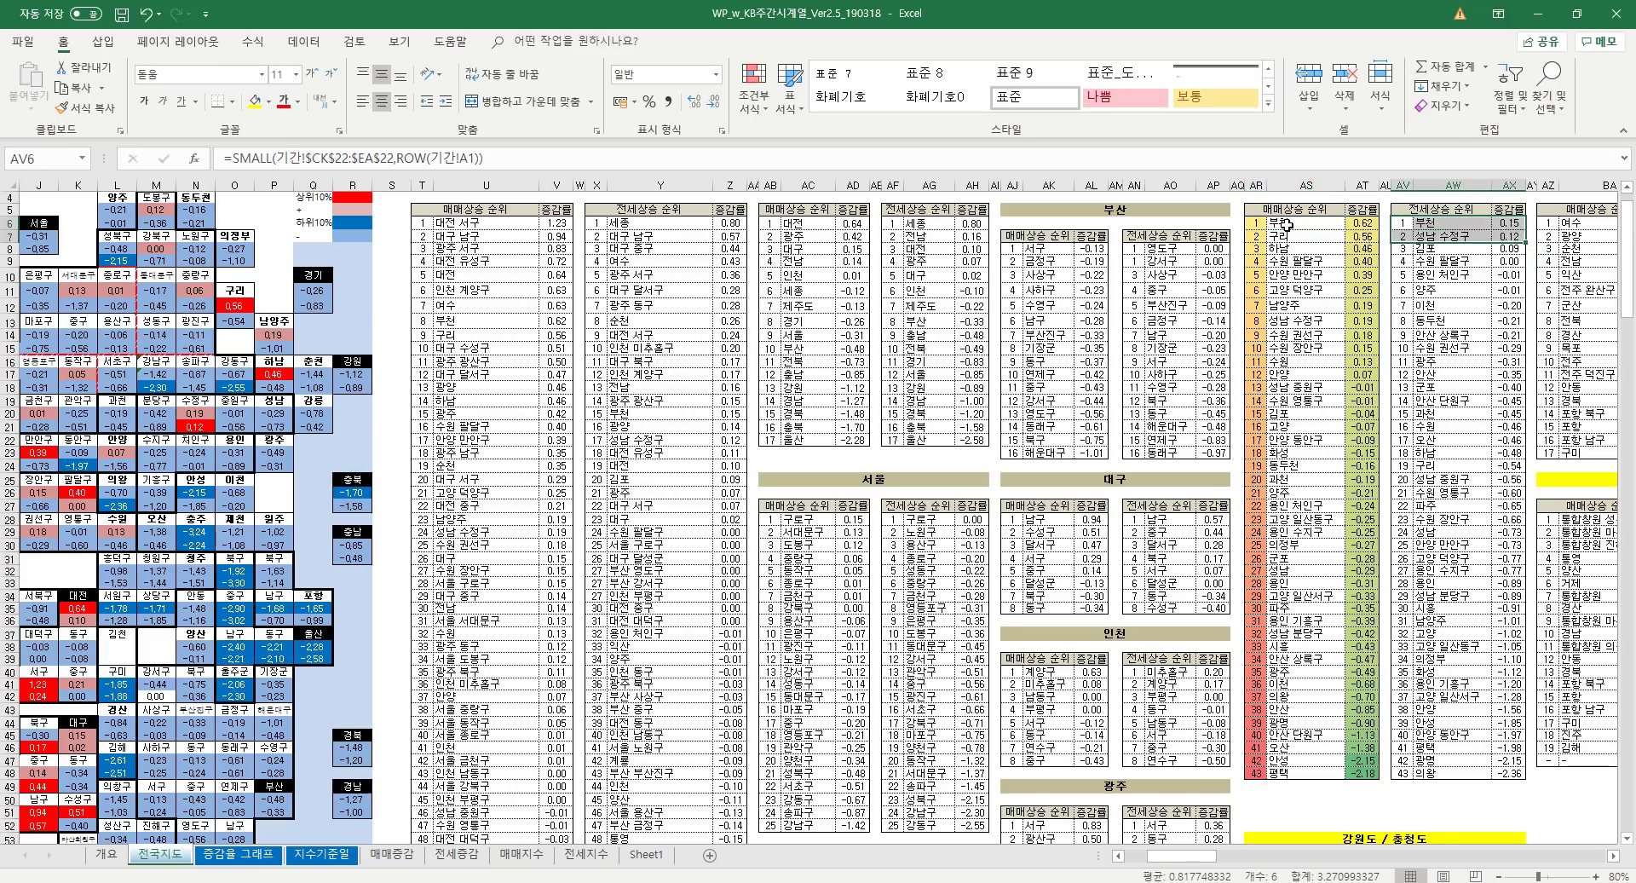
click(1298, 337)
click(1307, 239)
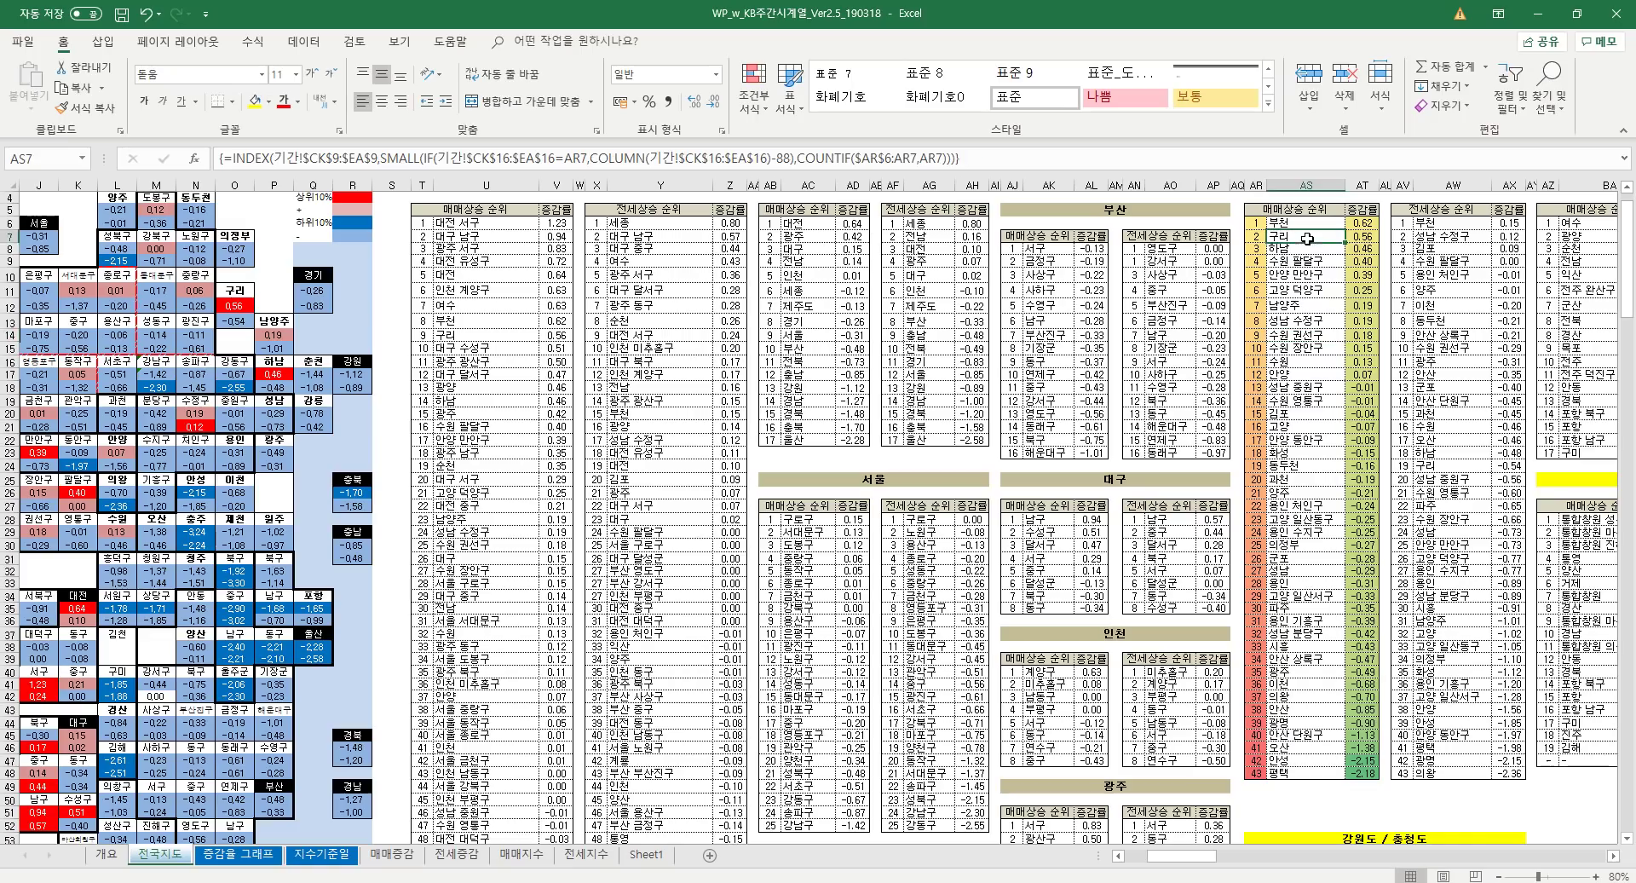
click(1304, 250)
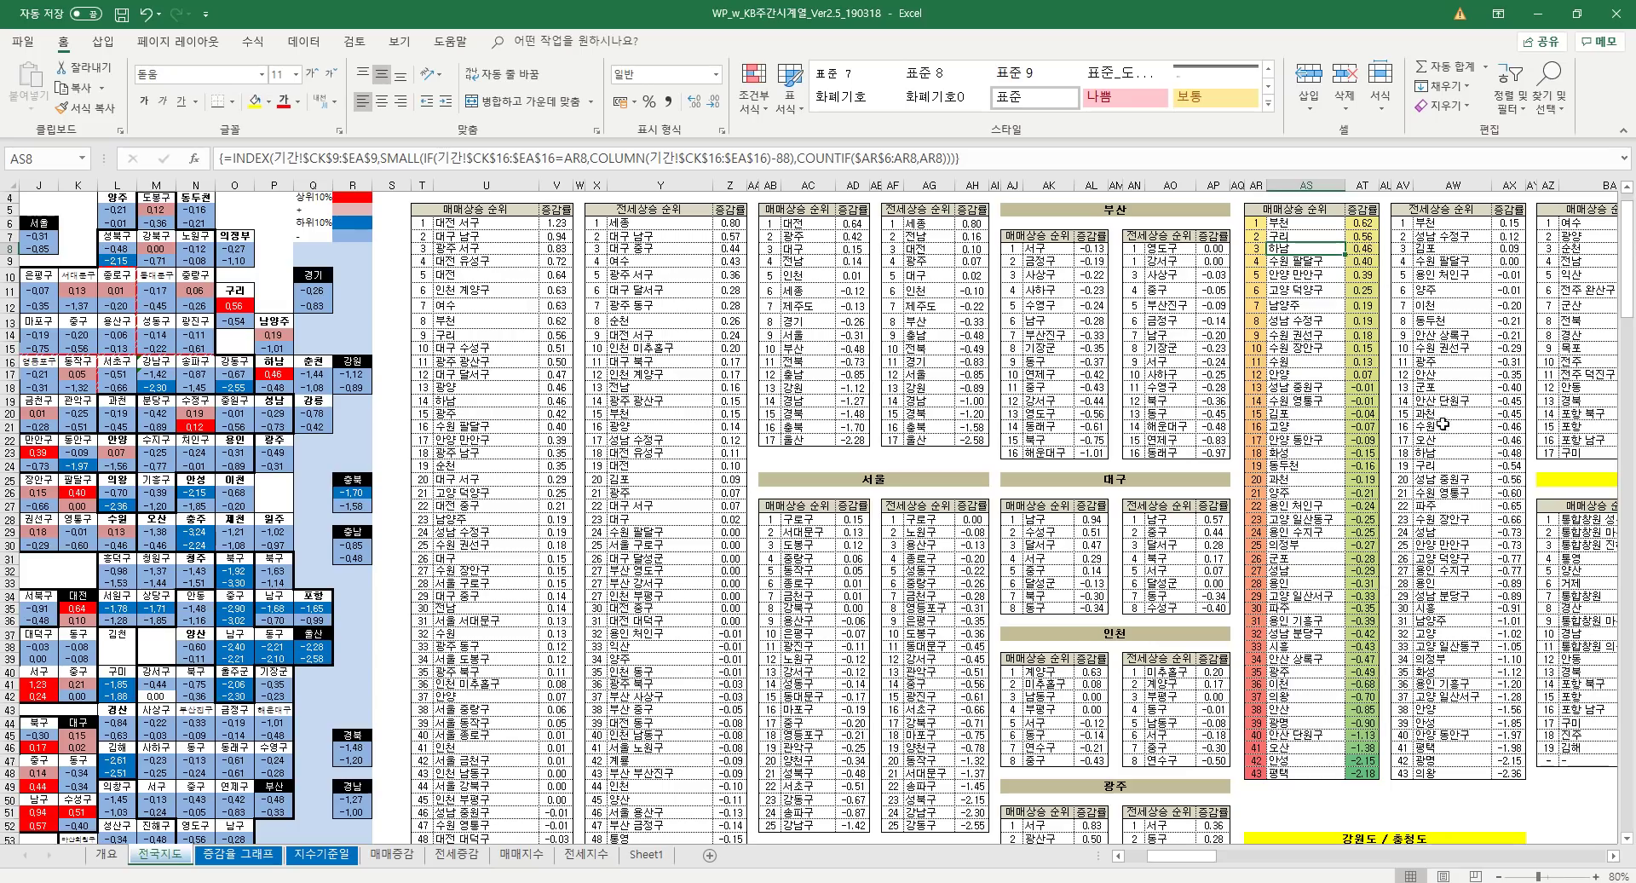
click(1473, 465)
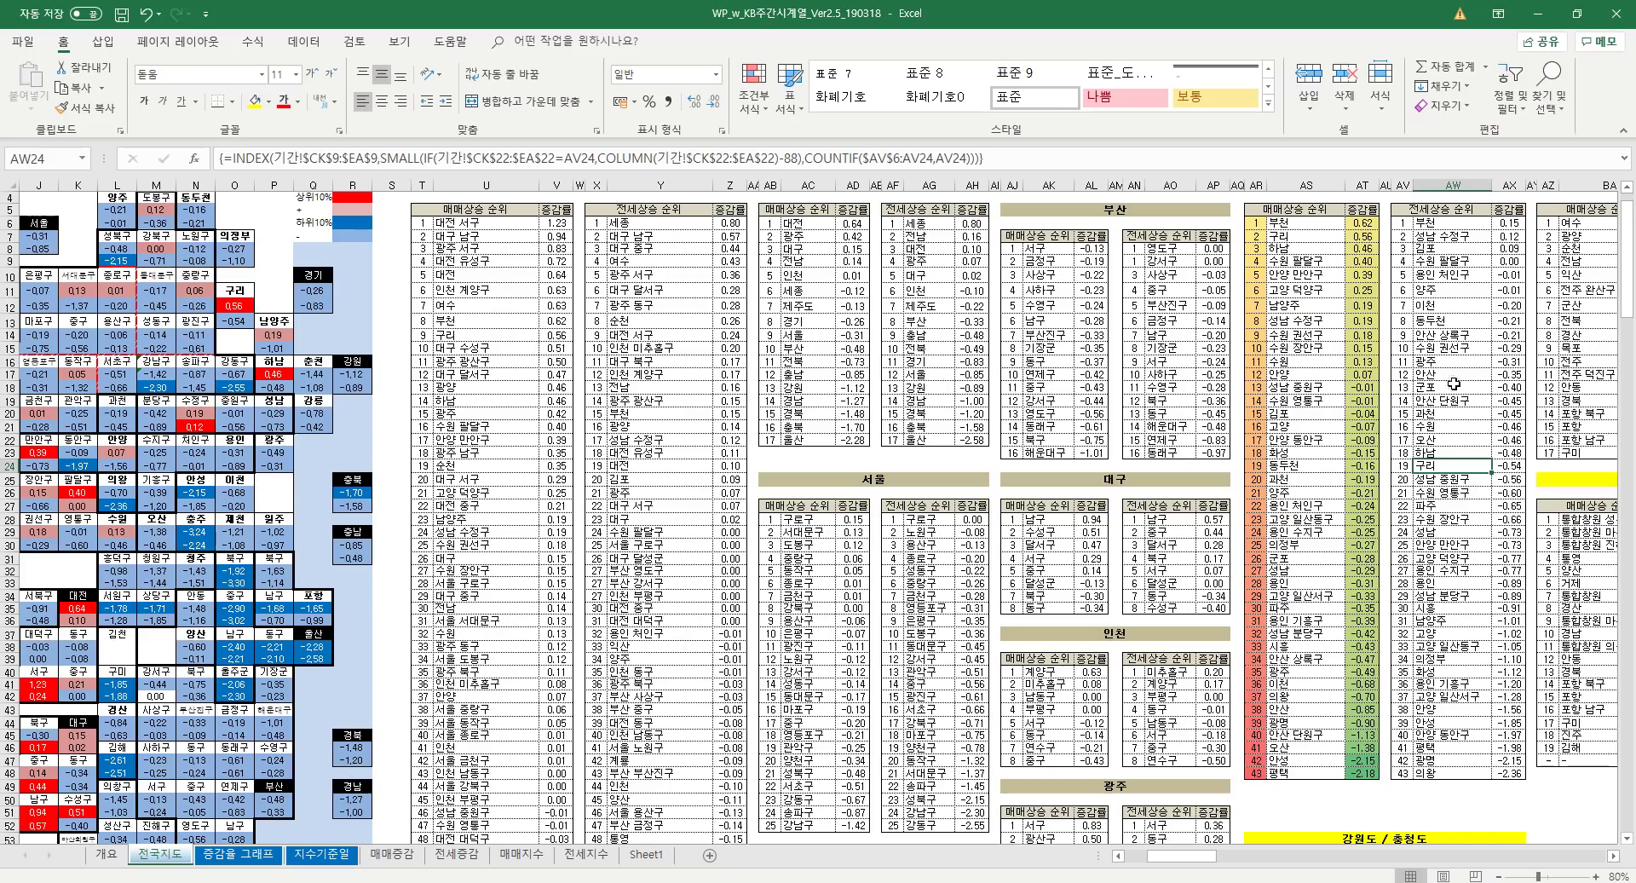
click(1444, 451)
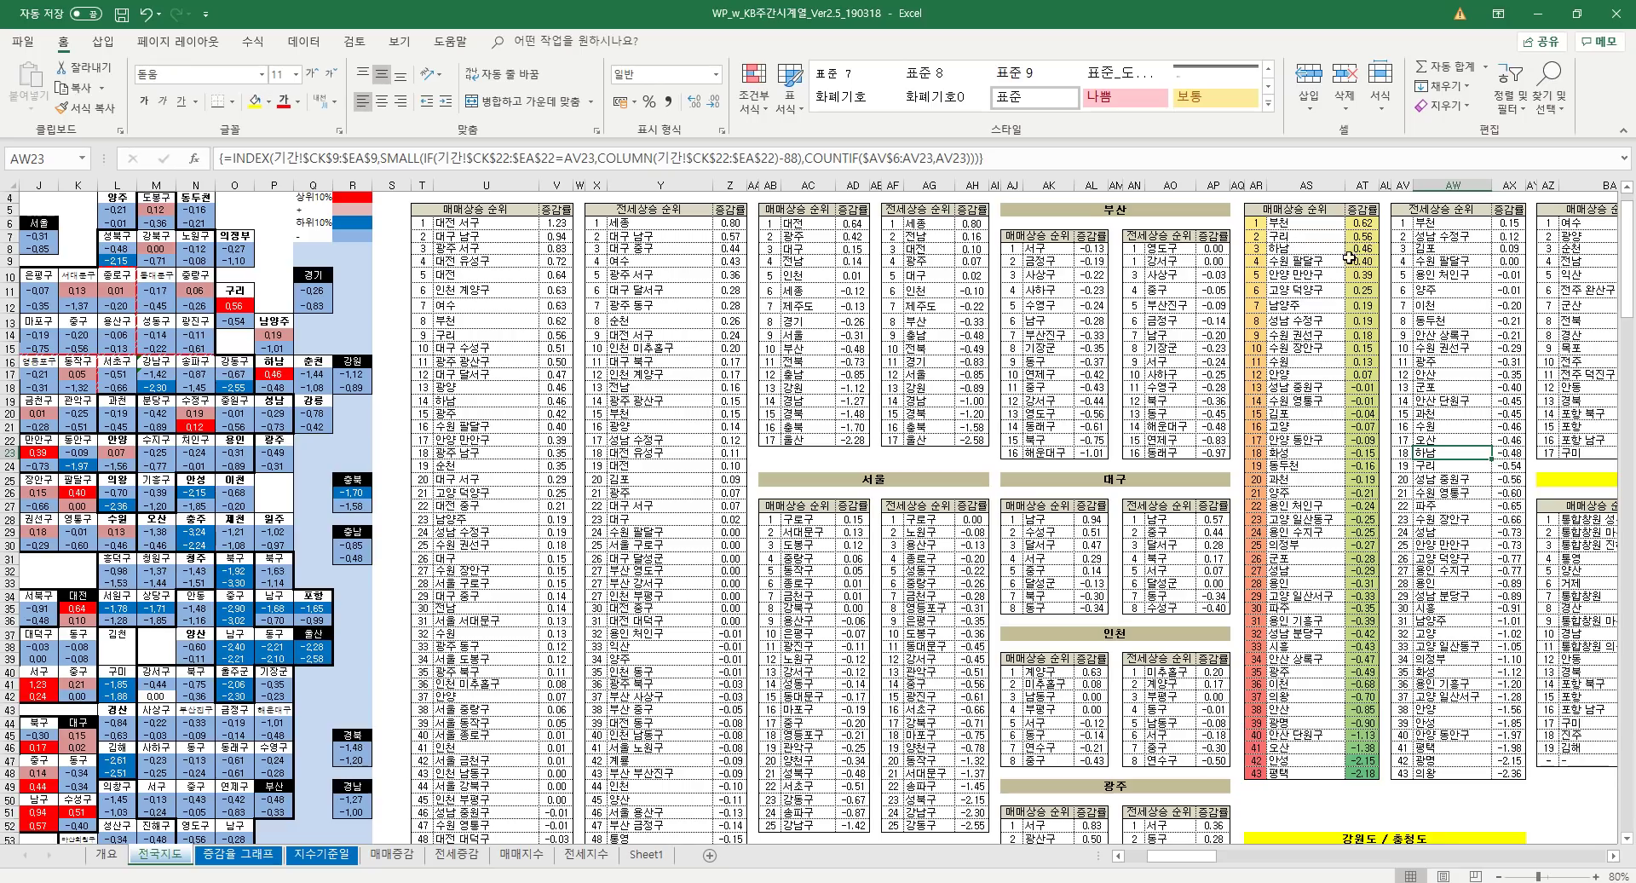
drag(1256, 224, 1505, 224)
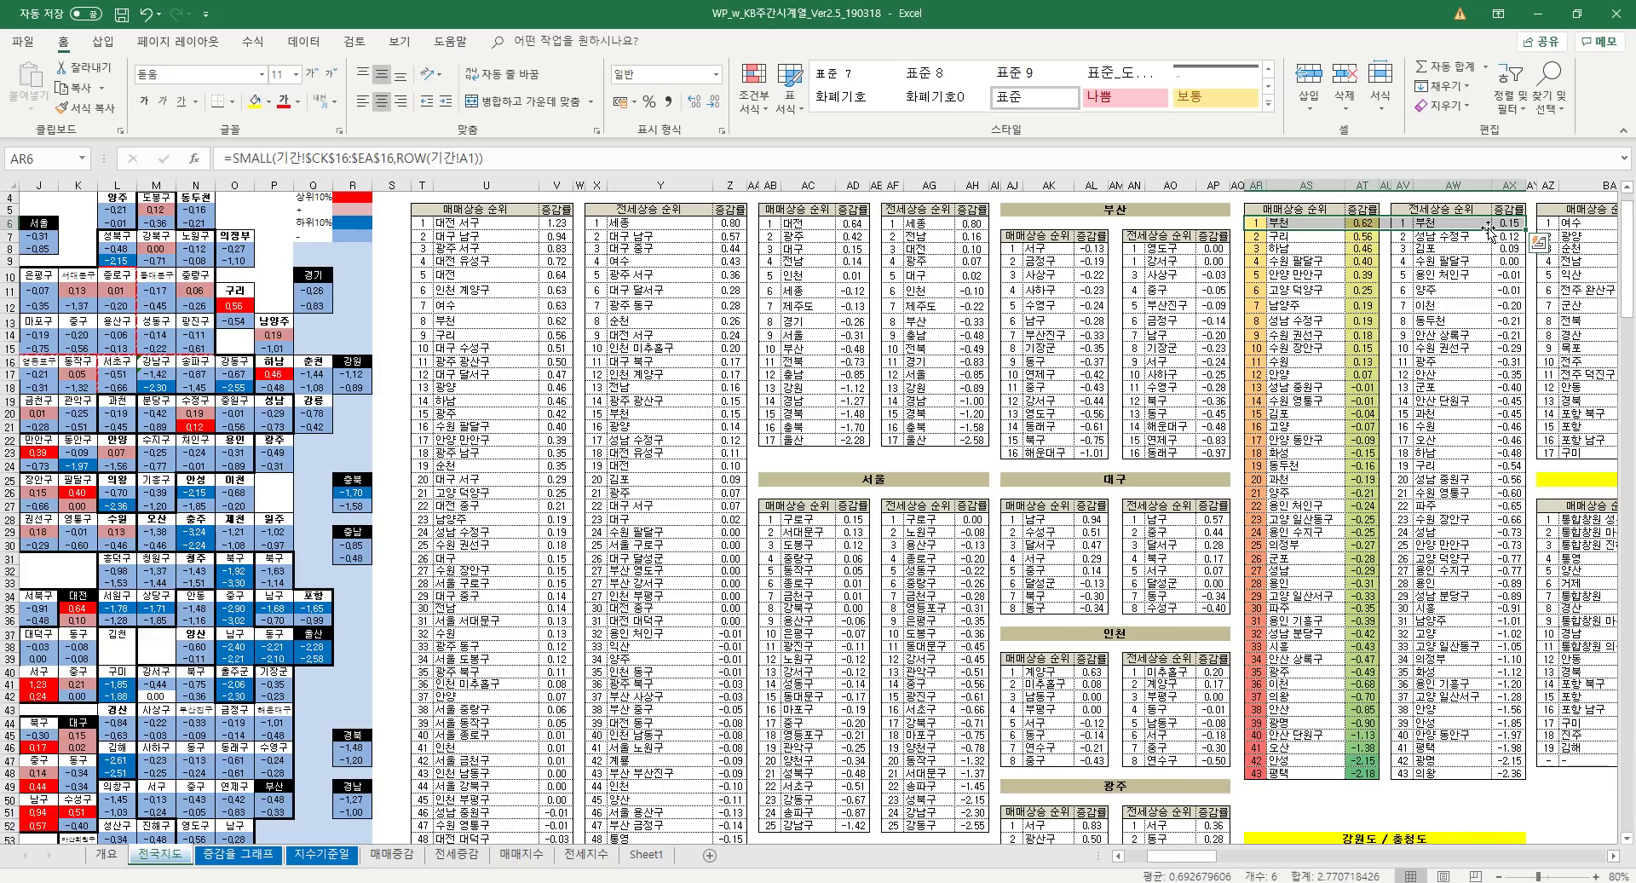
key(Escape)
Compare Pyeongtaek's entries near the end of the Gyeonggi-do sale and jeonse rankings.
scroll(1171, 836, left, 5)
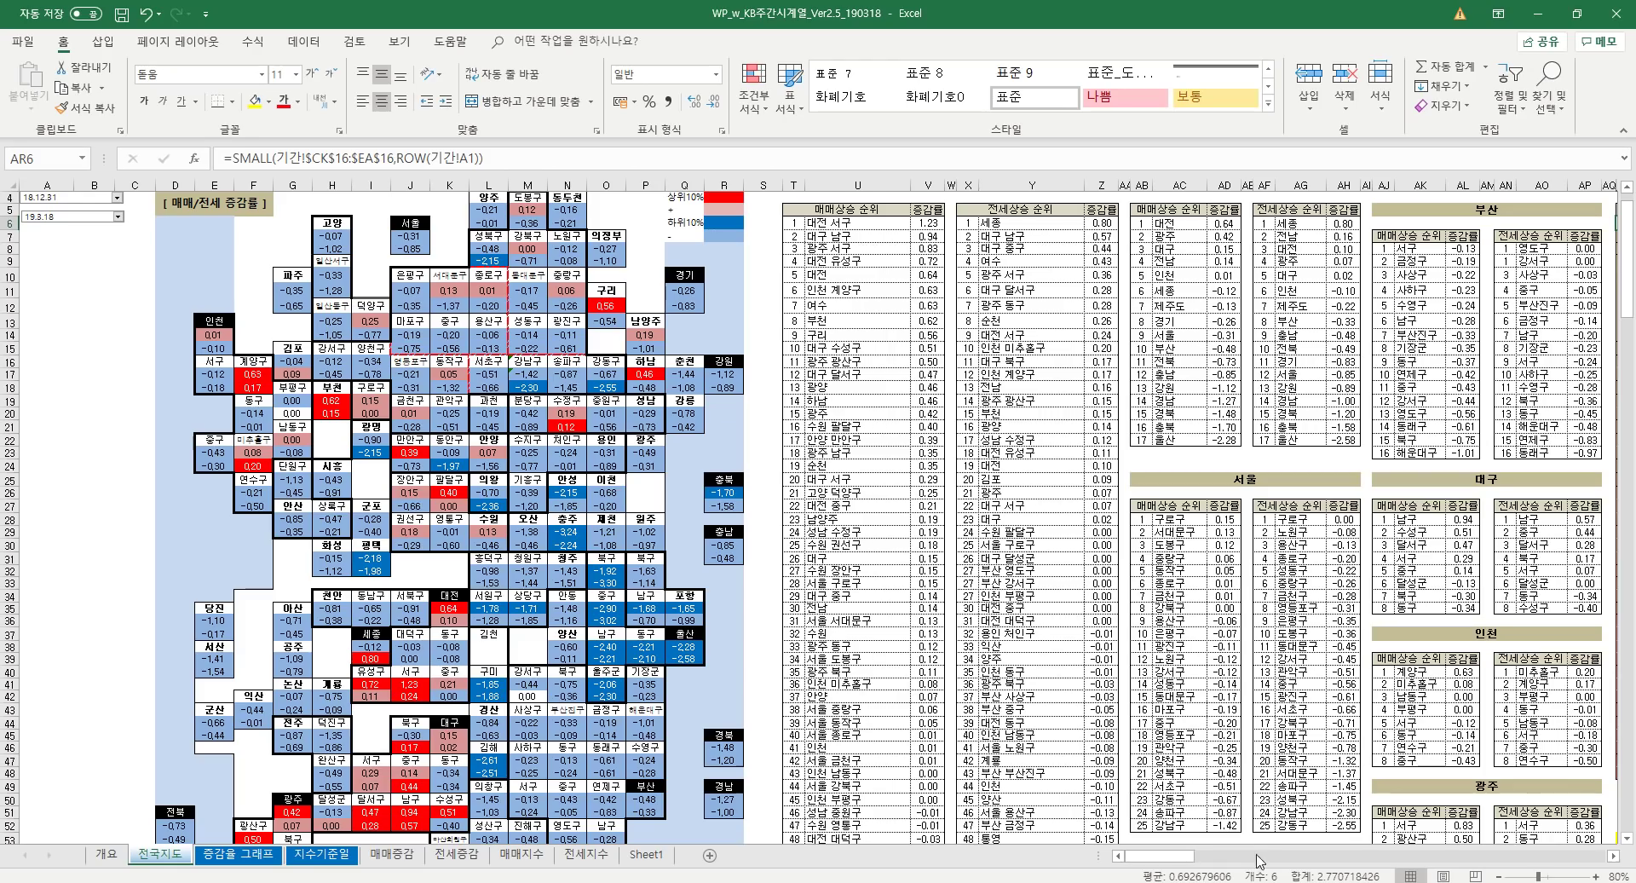
drag(1176, 856, 1261, 866)
drag(1302, 868, 1193, 864)
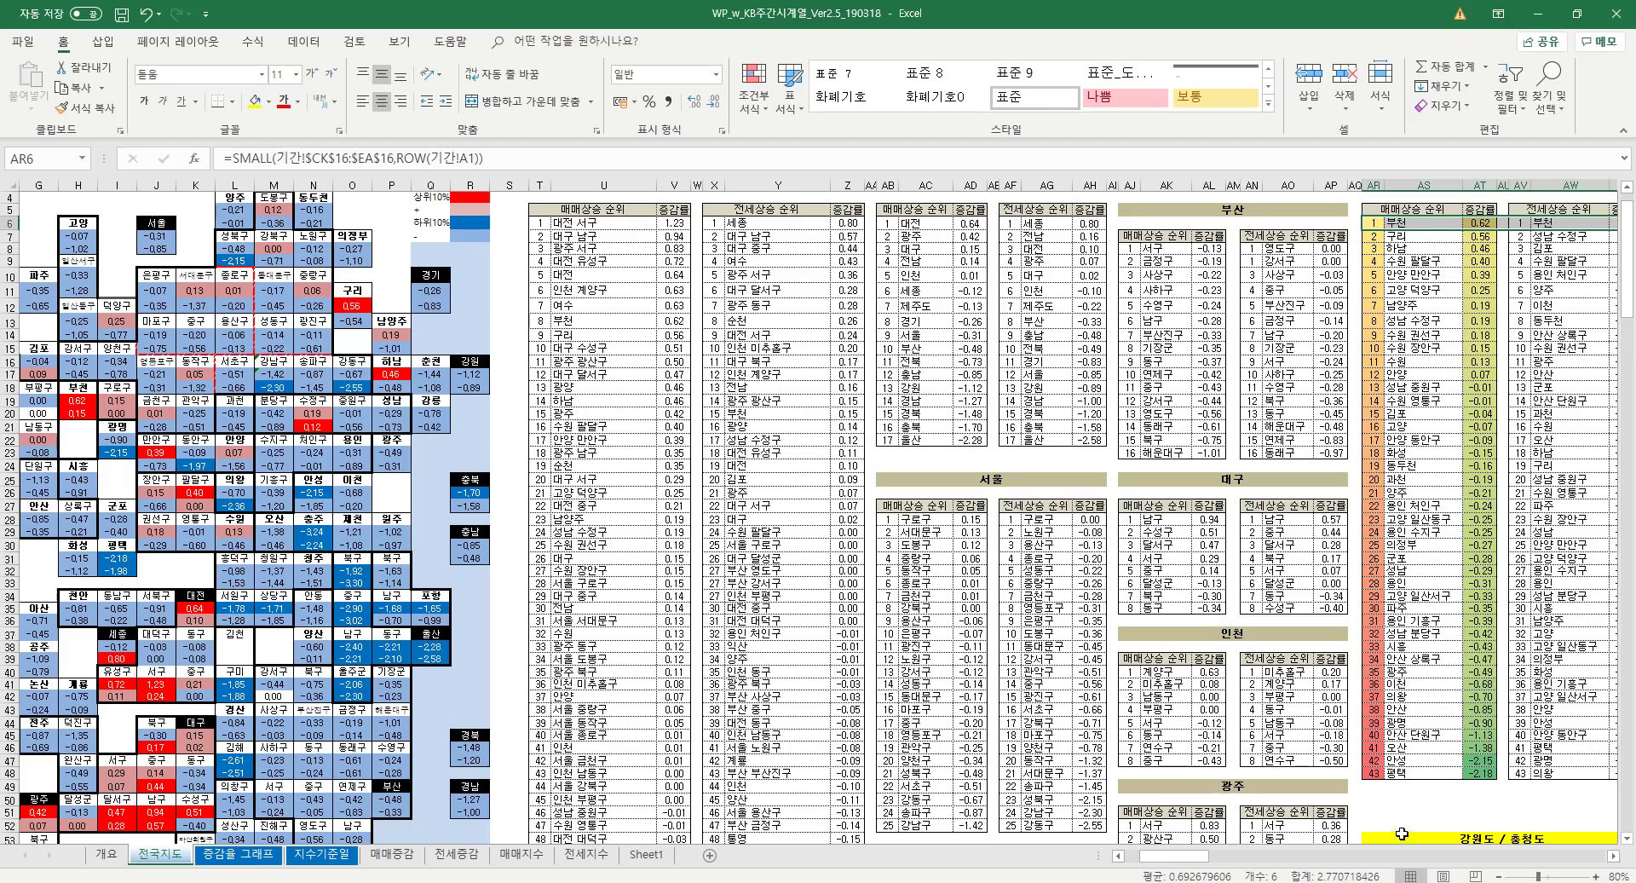
click(1616, 862)
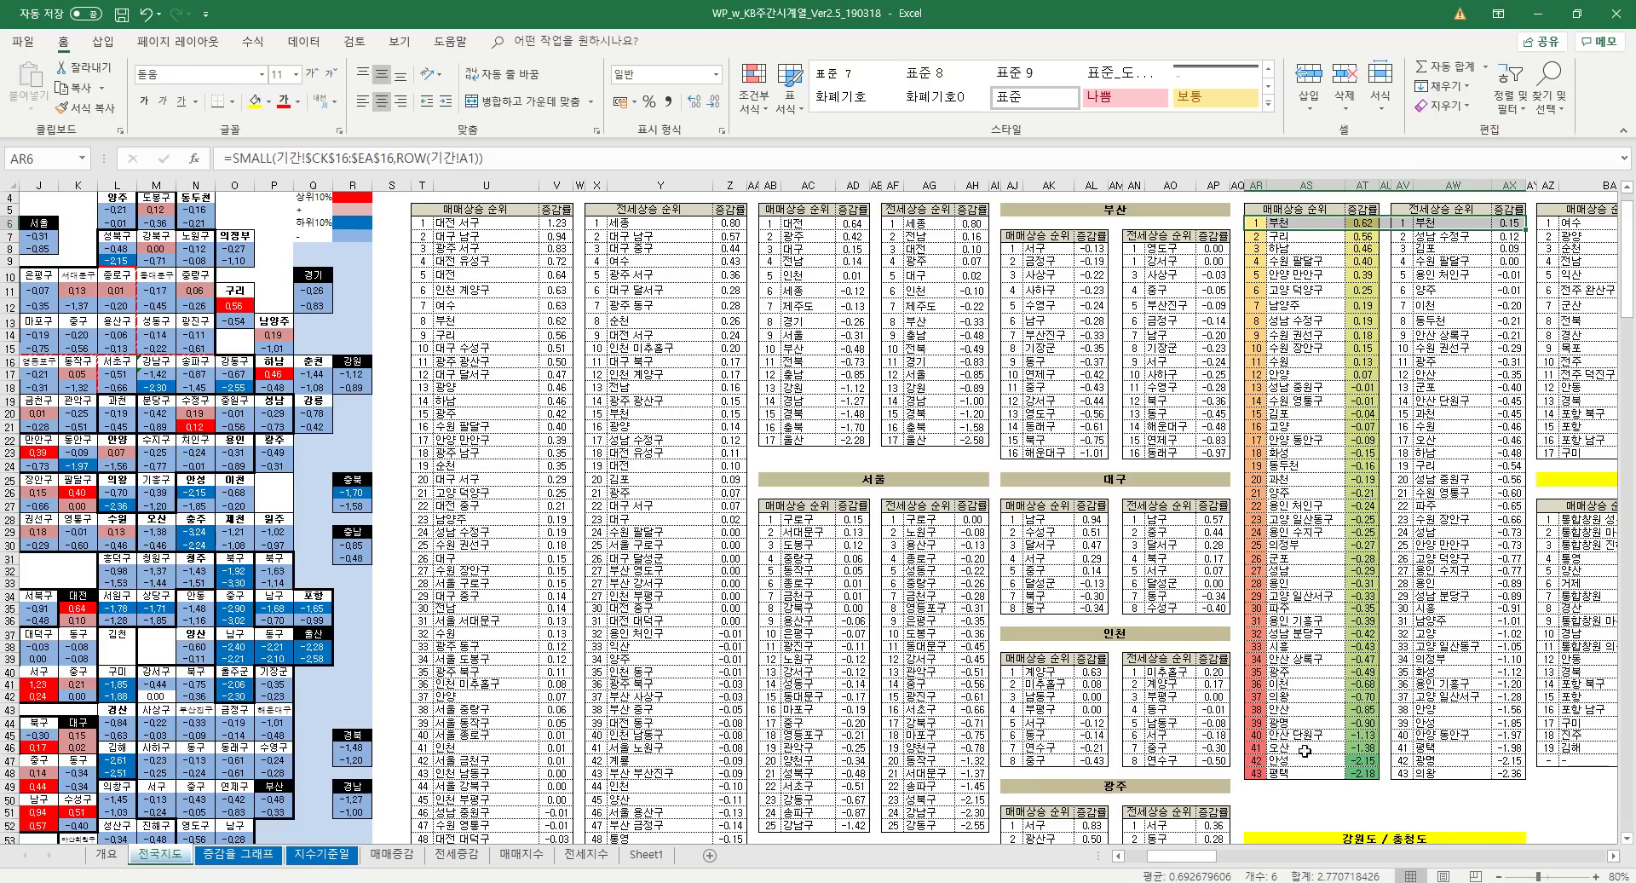
click(1290, 793)
drag(1252, 773, 1360, 772)
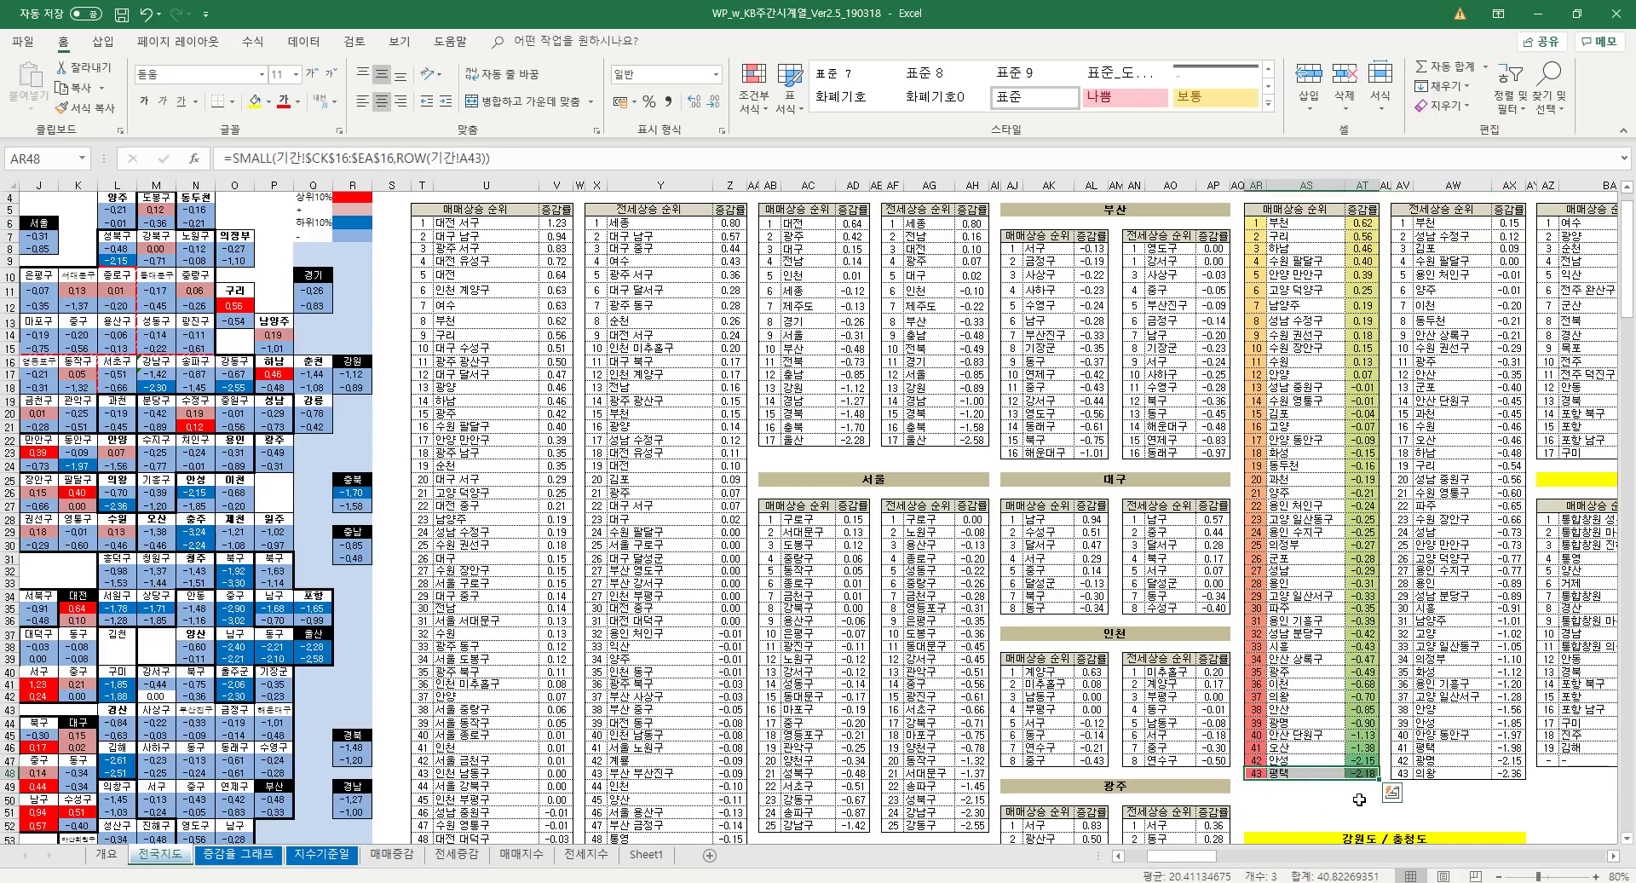
click(1355, 800)
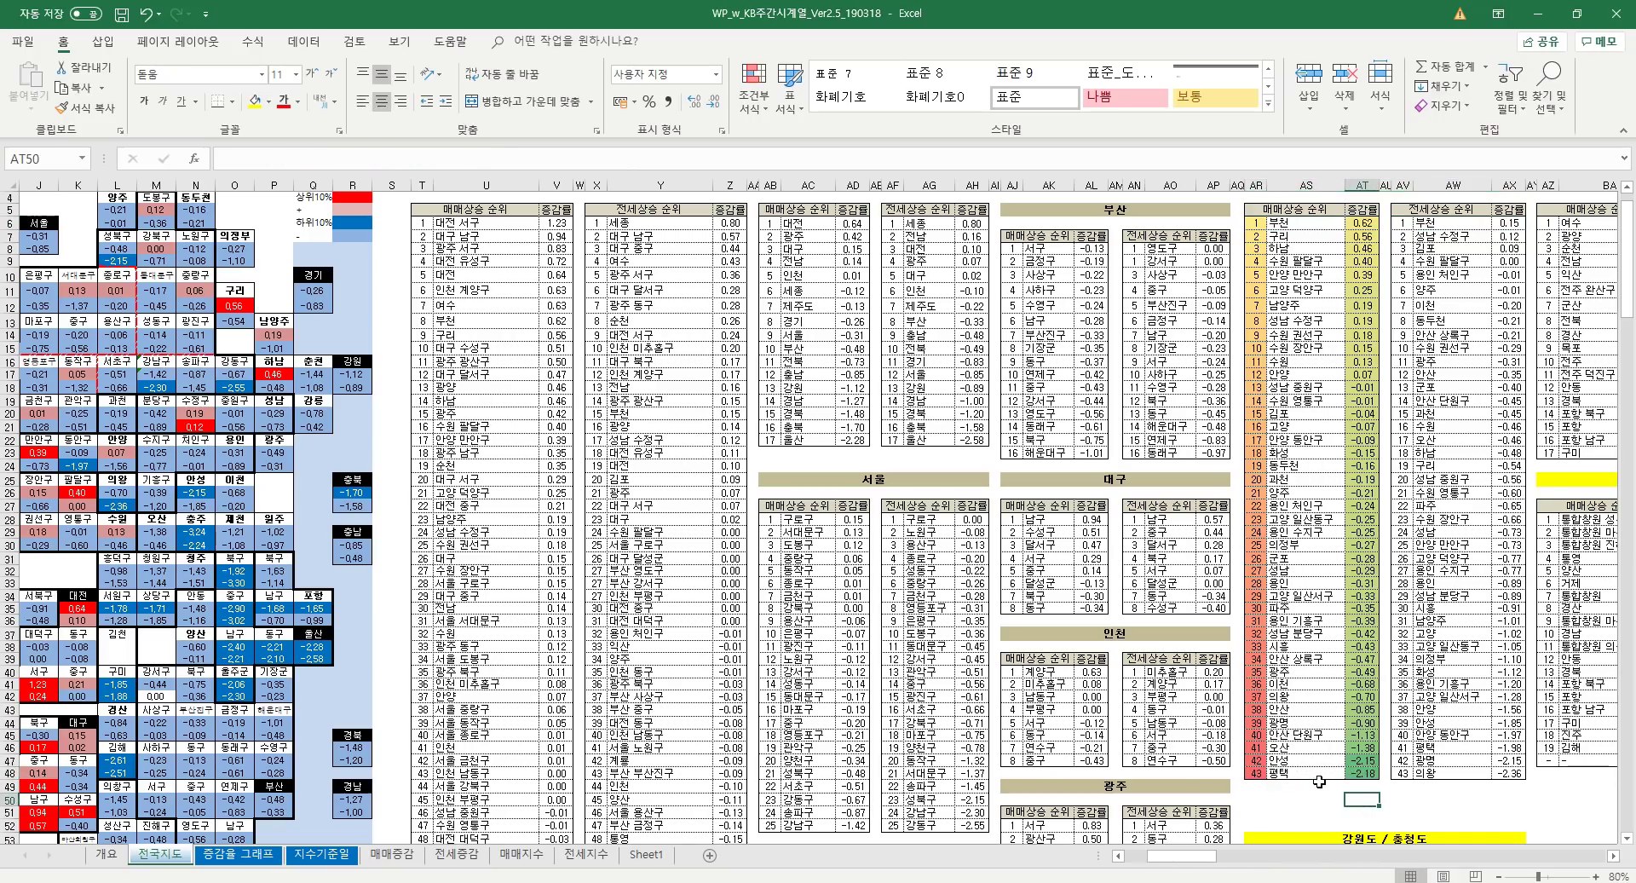
drag(1401, 747, 1513, 747)
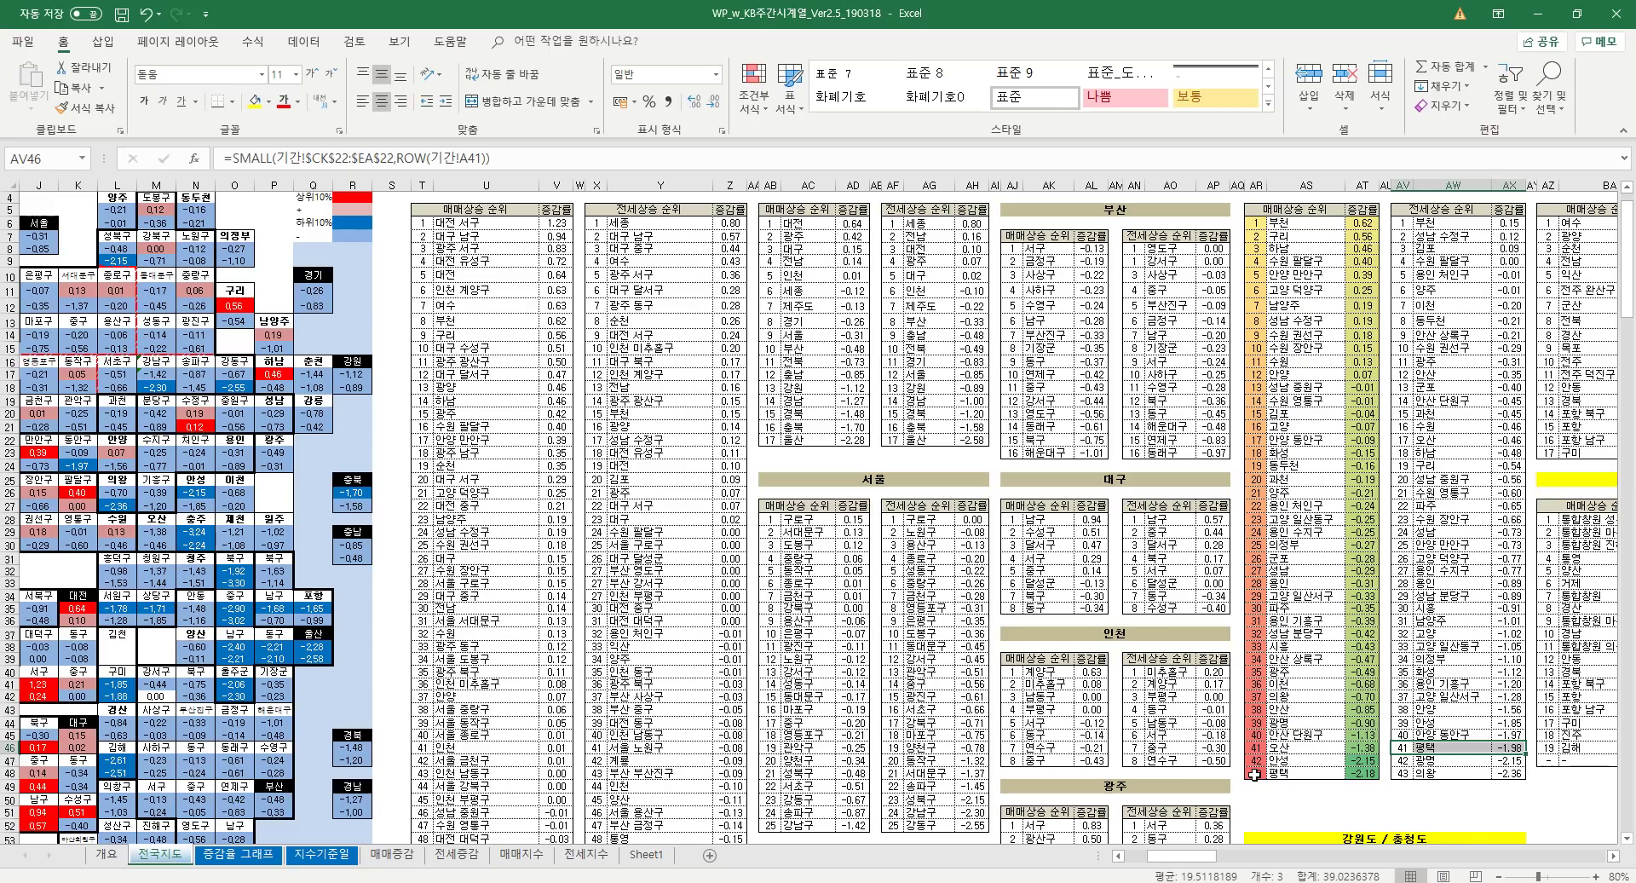
Switch to Chrome and view the Gyeonggi-do area on the Zigbang apartment map.
key(ctrl+v)
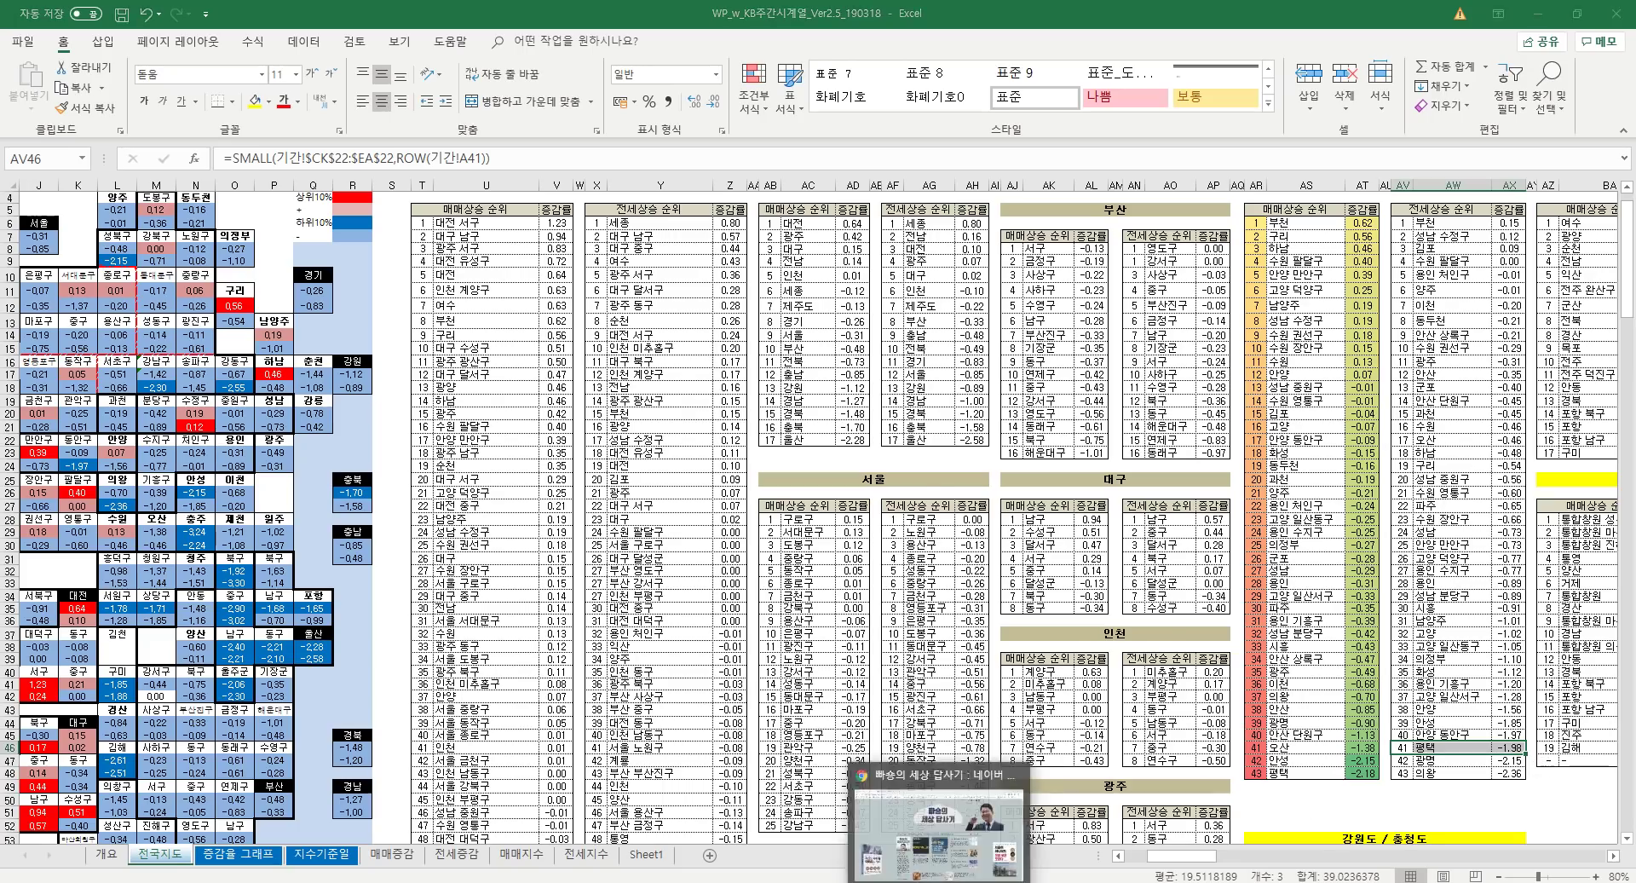
click(946, 792)
click(328, 9)
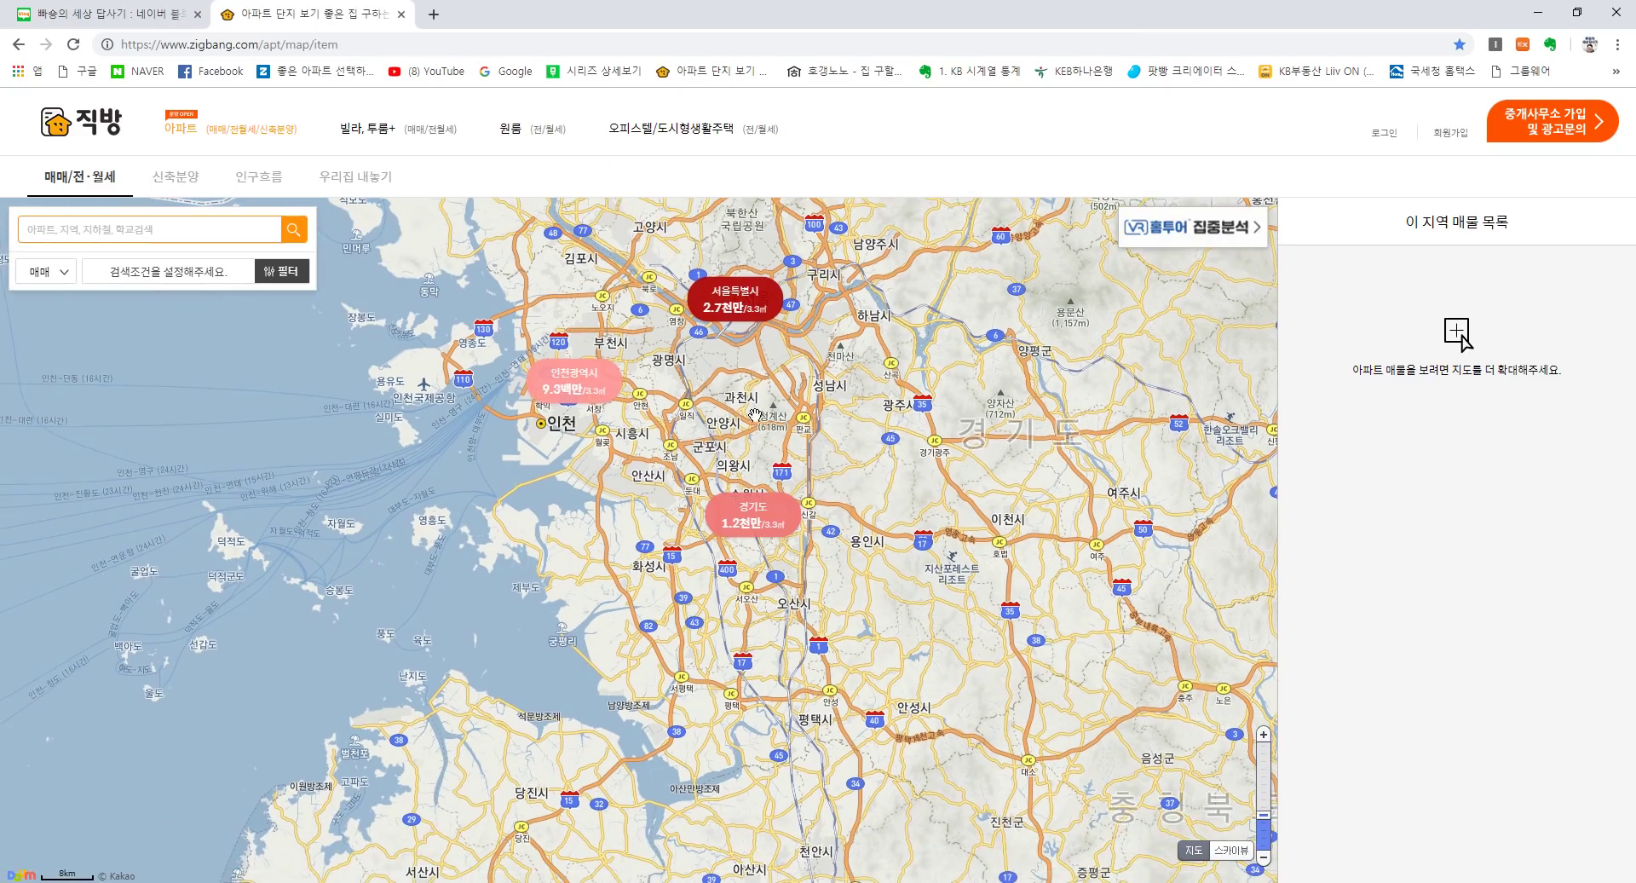
click(760, 517)
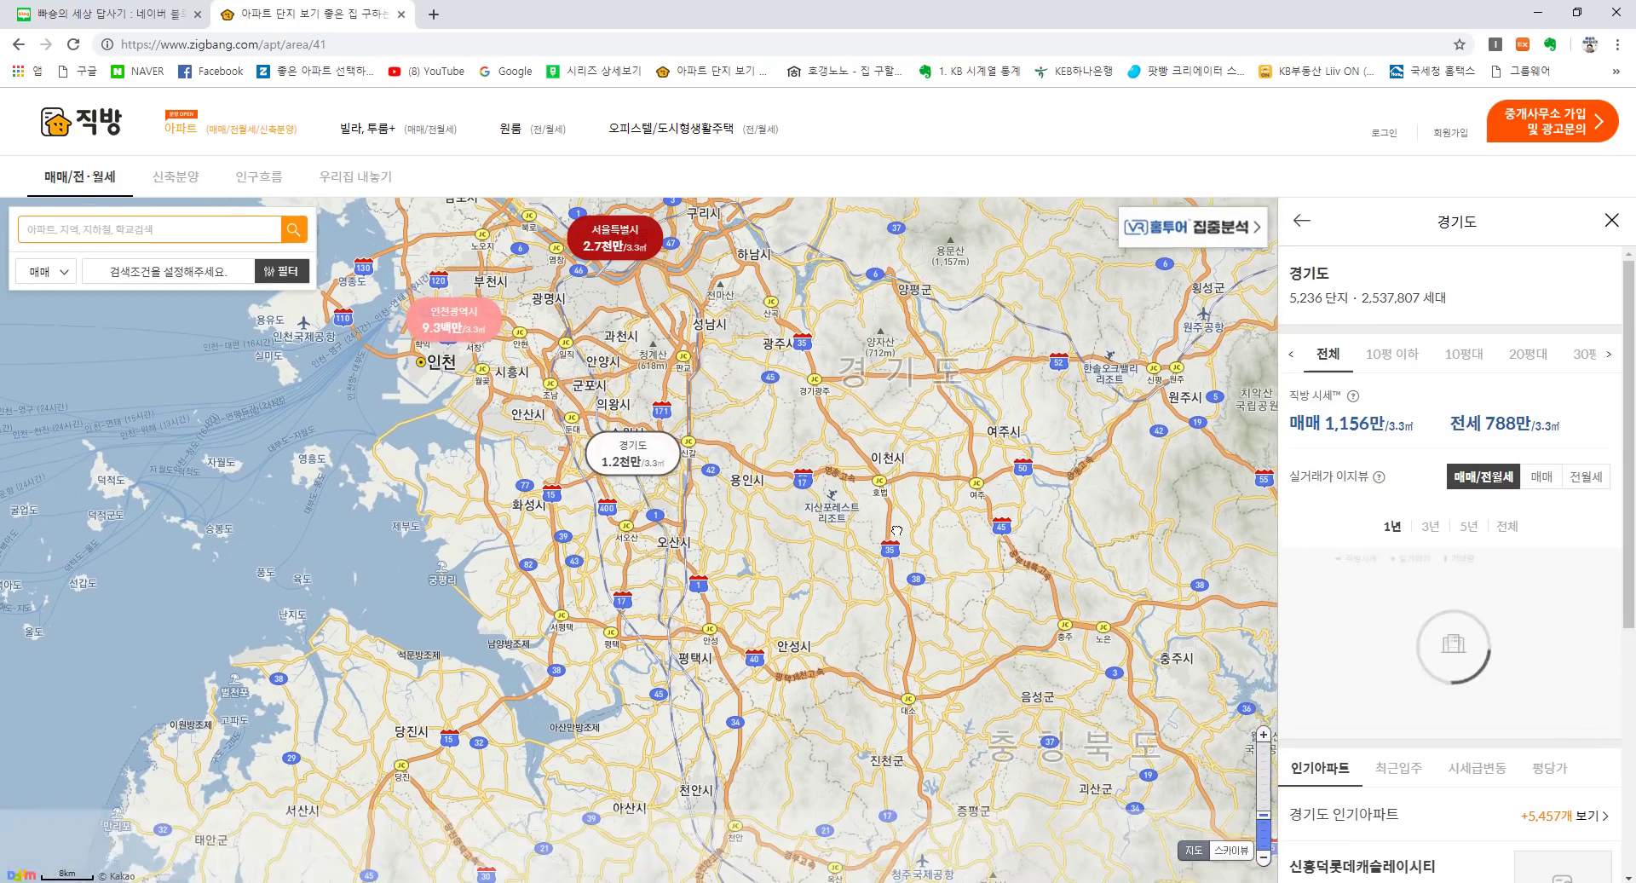
drag(901, 618, 896, 528)
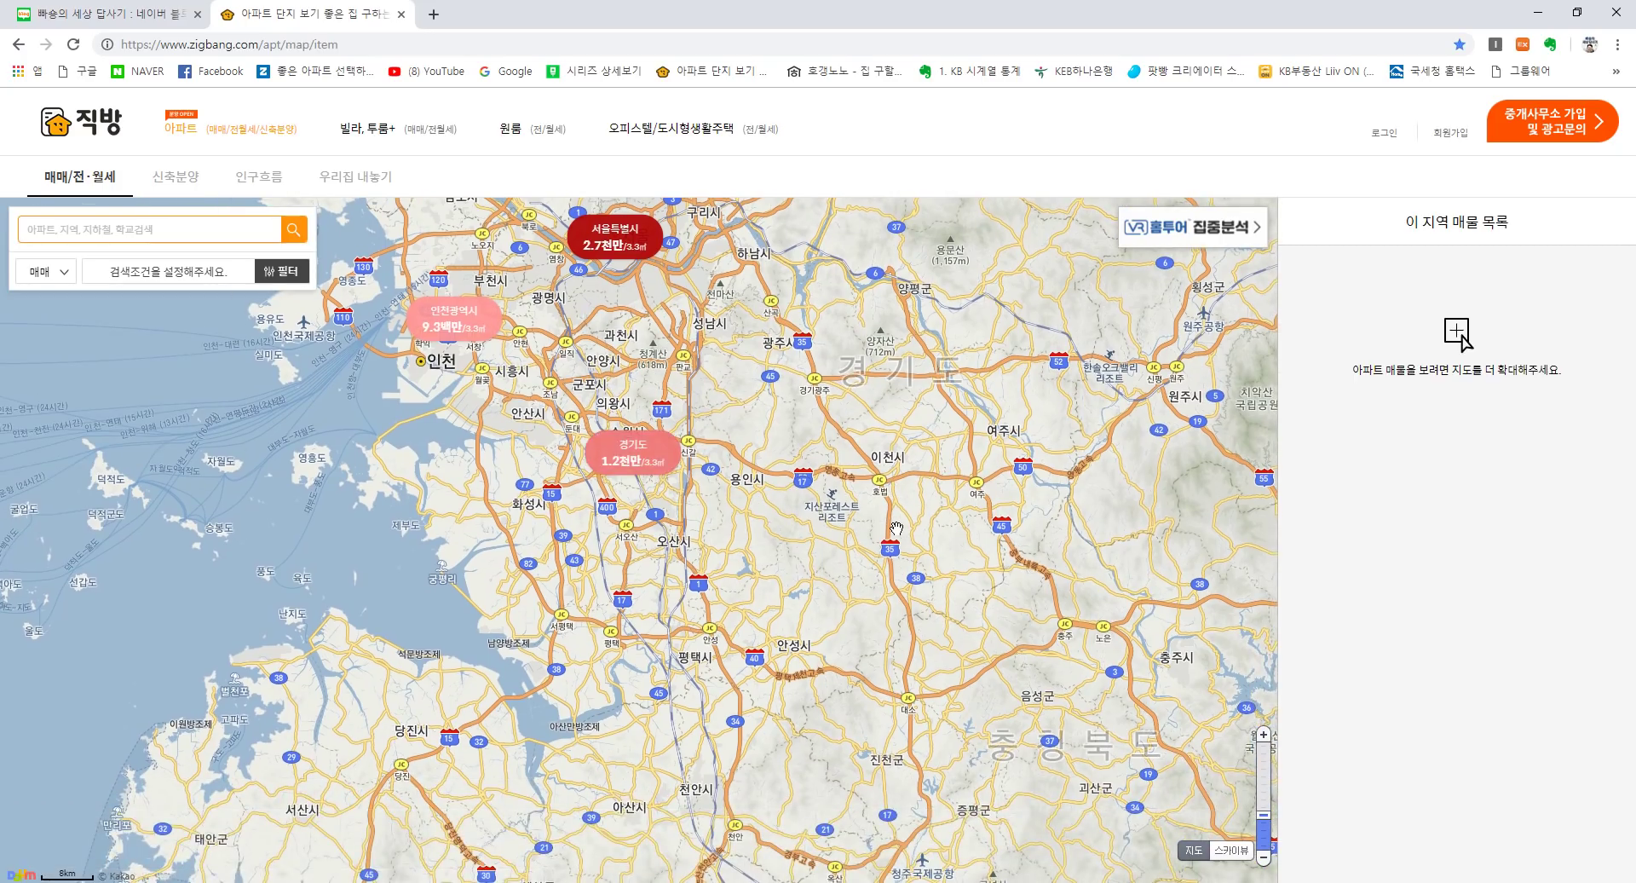
Open the price details for 경기도 on the map and check the latest points of its three-year sale and jeonse price chart.
click(637, 454)
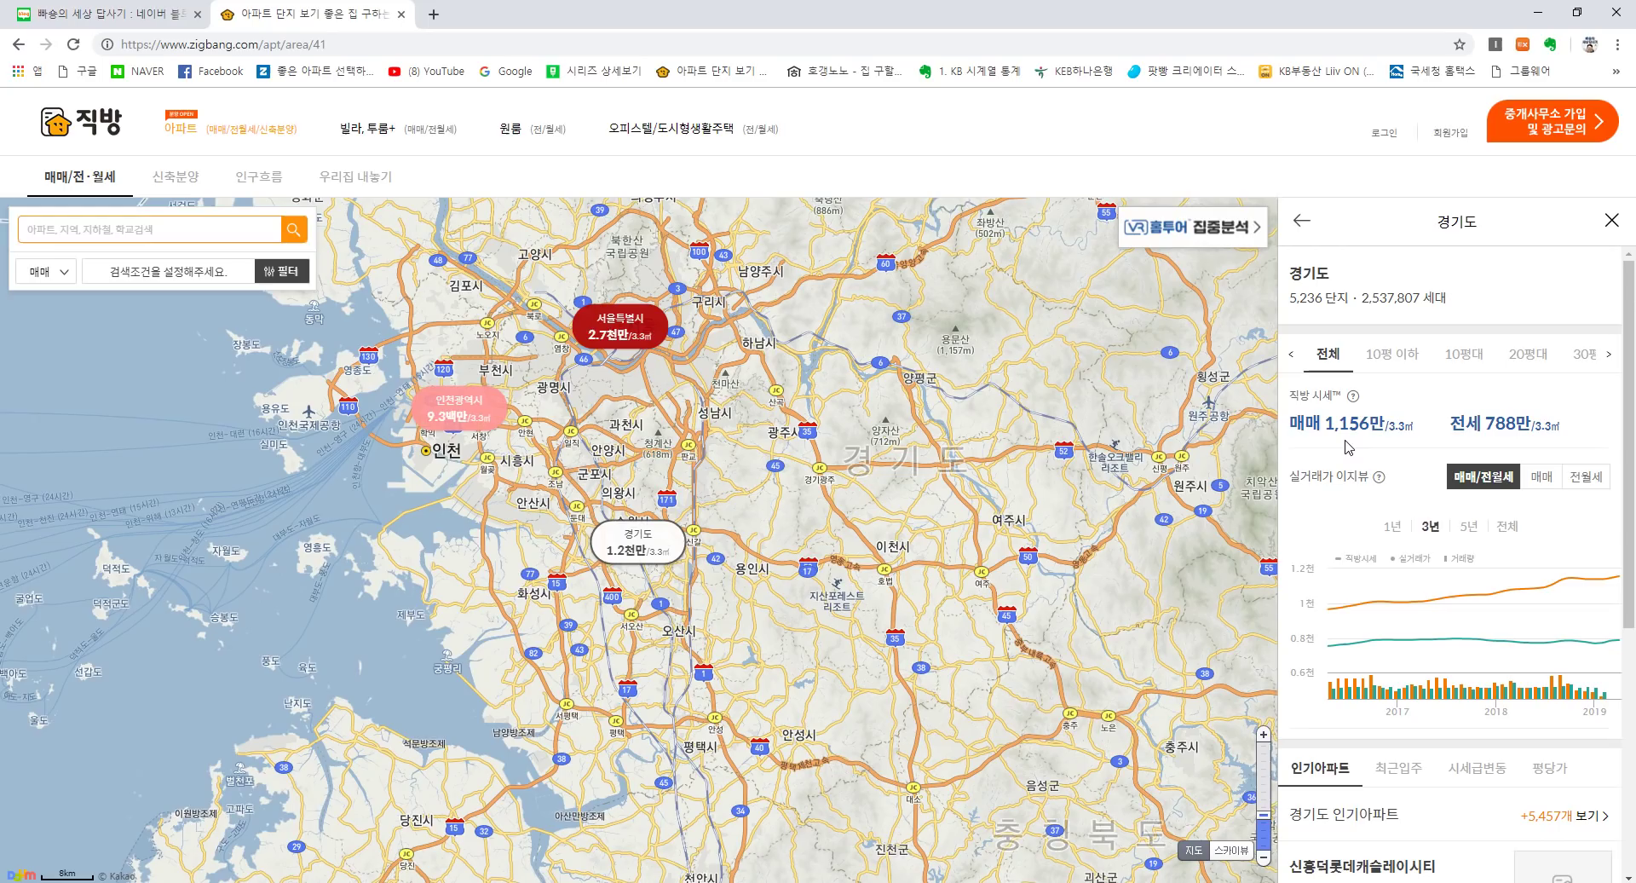
mouse_move(1403, 588)
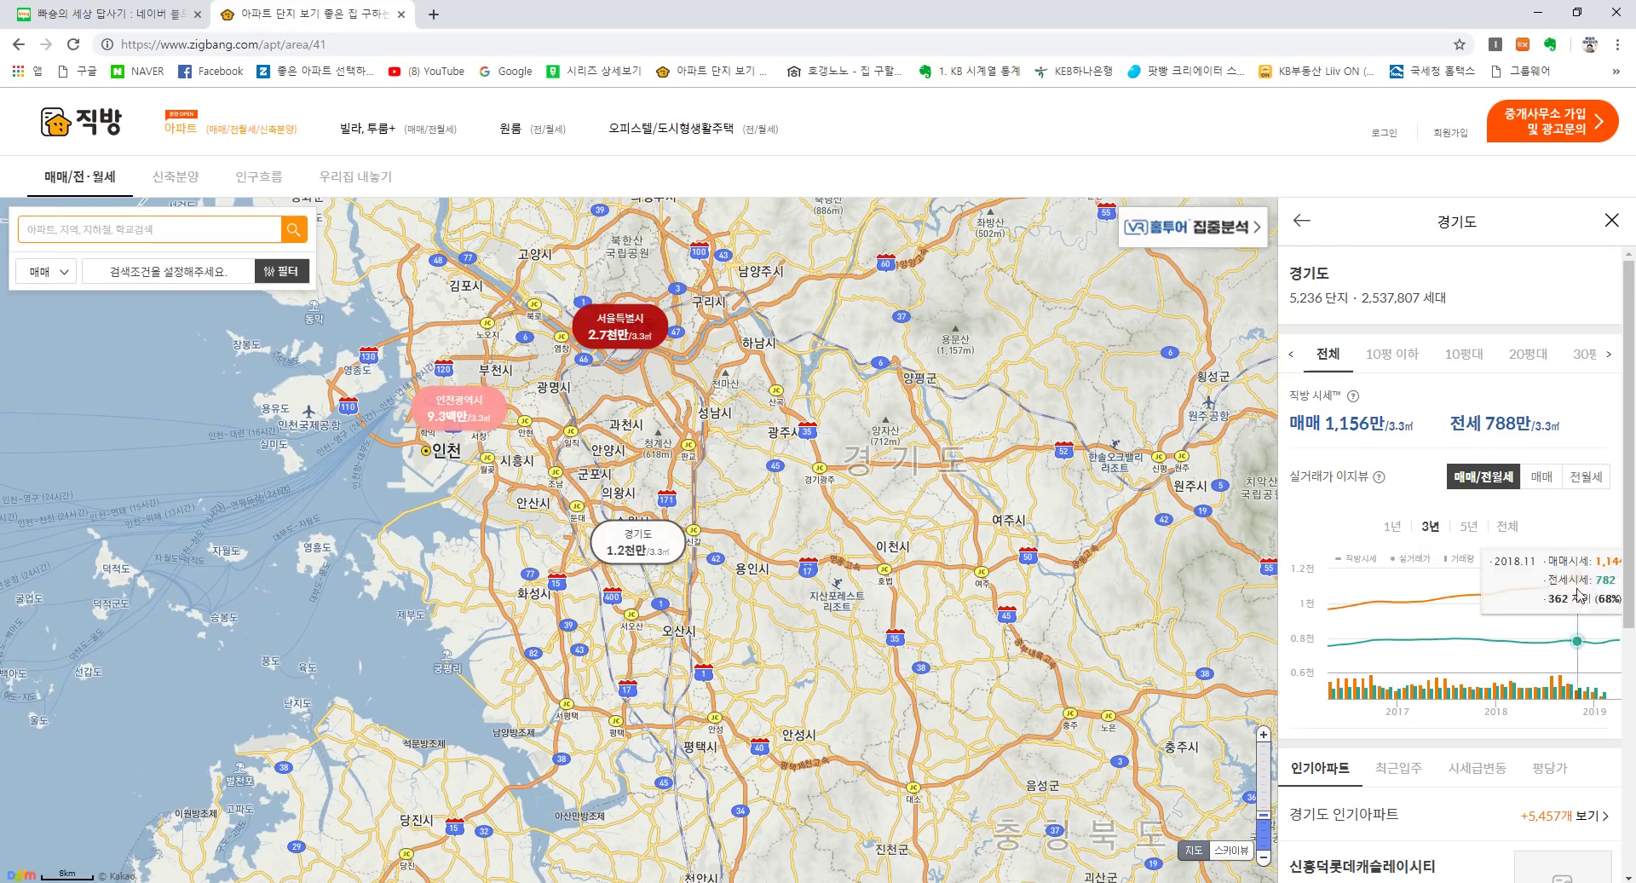
mouse_move(1621, 614)
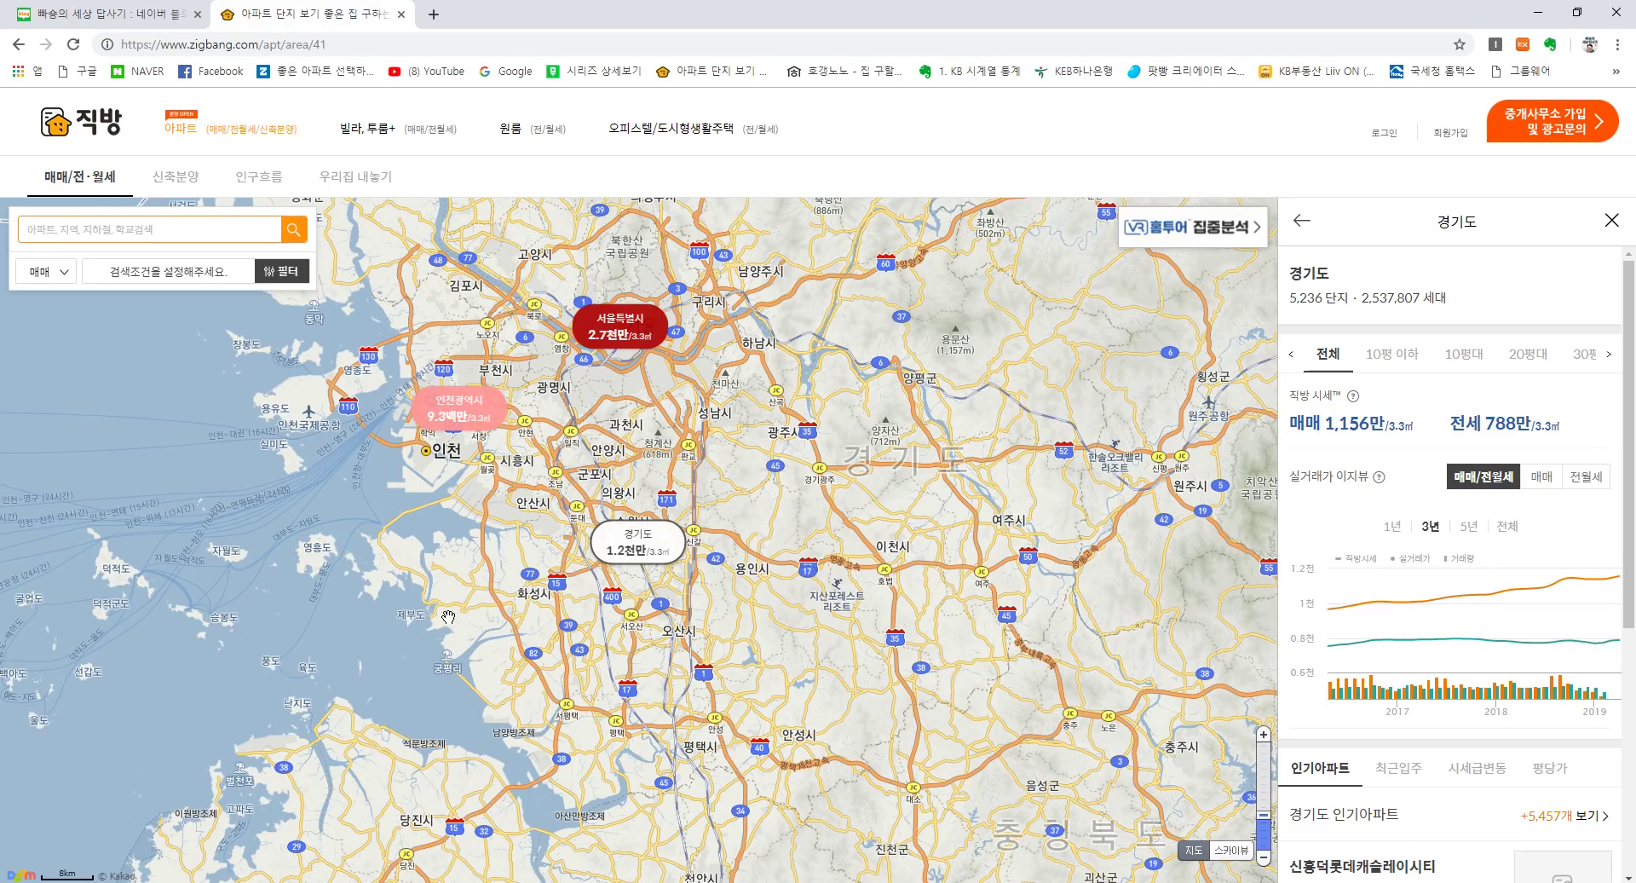
Open the price details for 부천시 on the map and check the current sale-jeonse gap on its 3년 chart.
scroll(741, 629, up, 1)
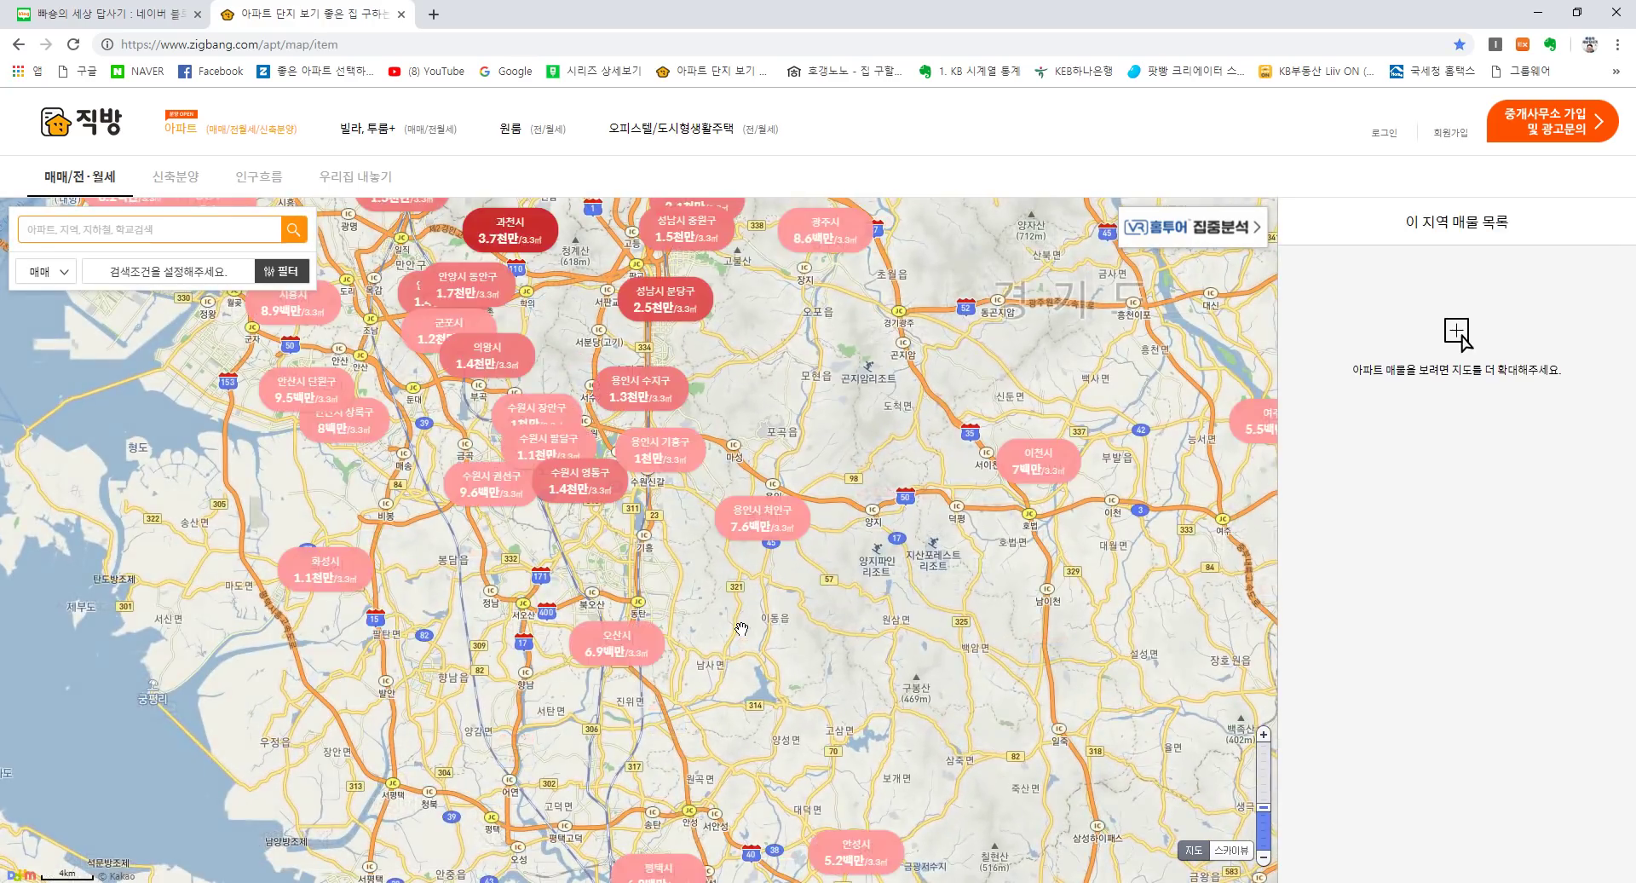
drag(465, 598, 575, 733)
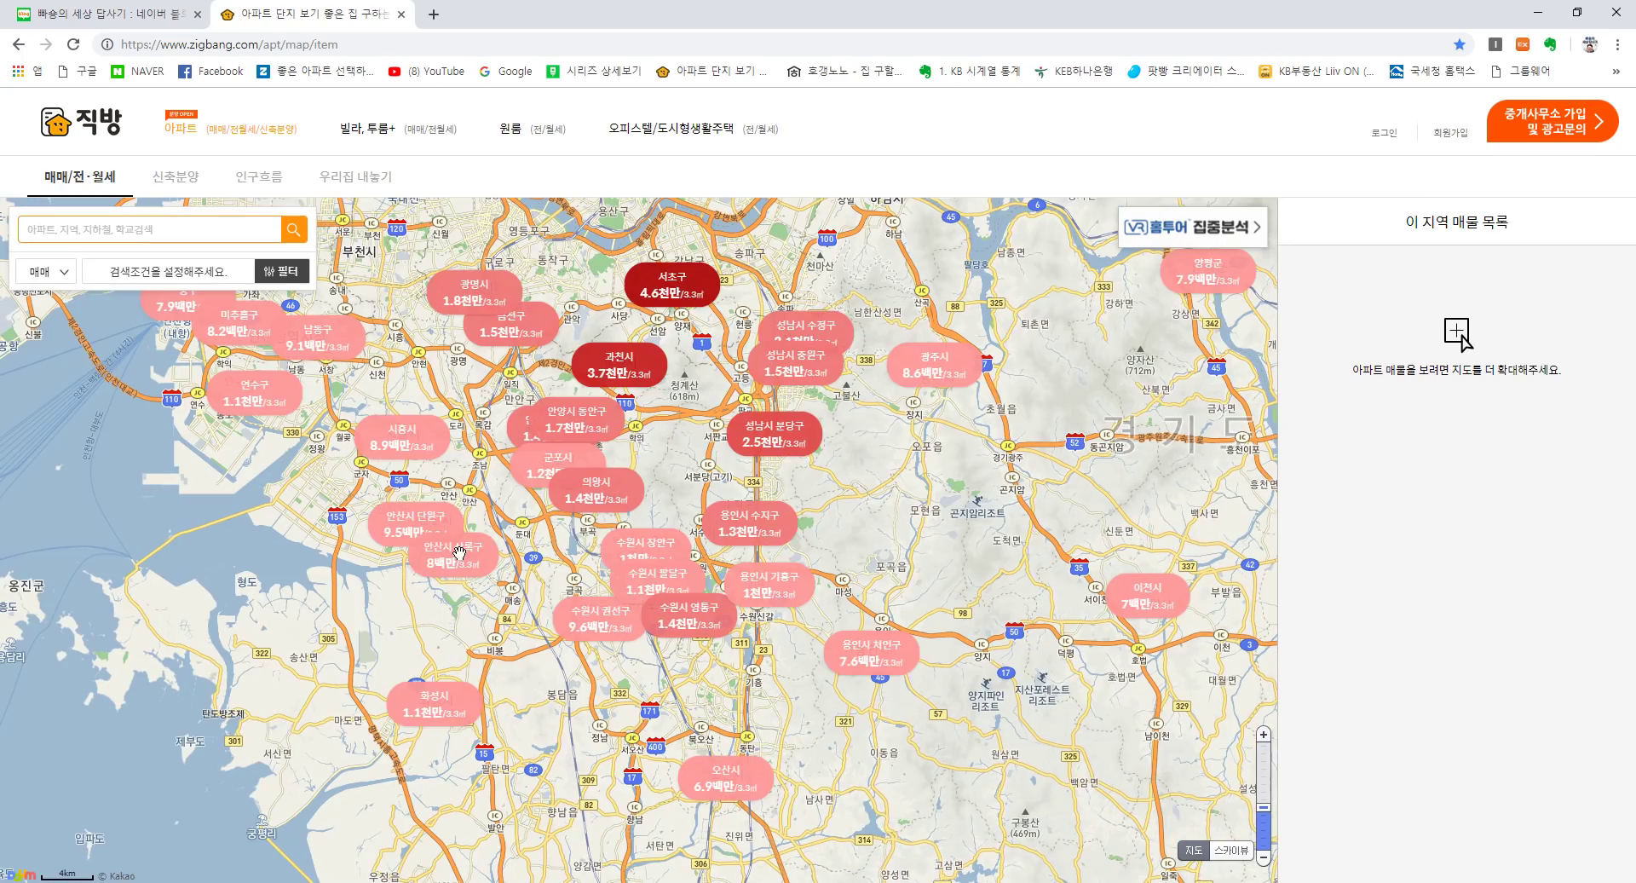
drag(460, 552, 579, 678)
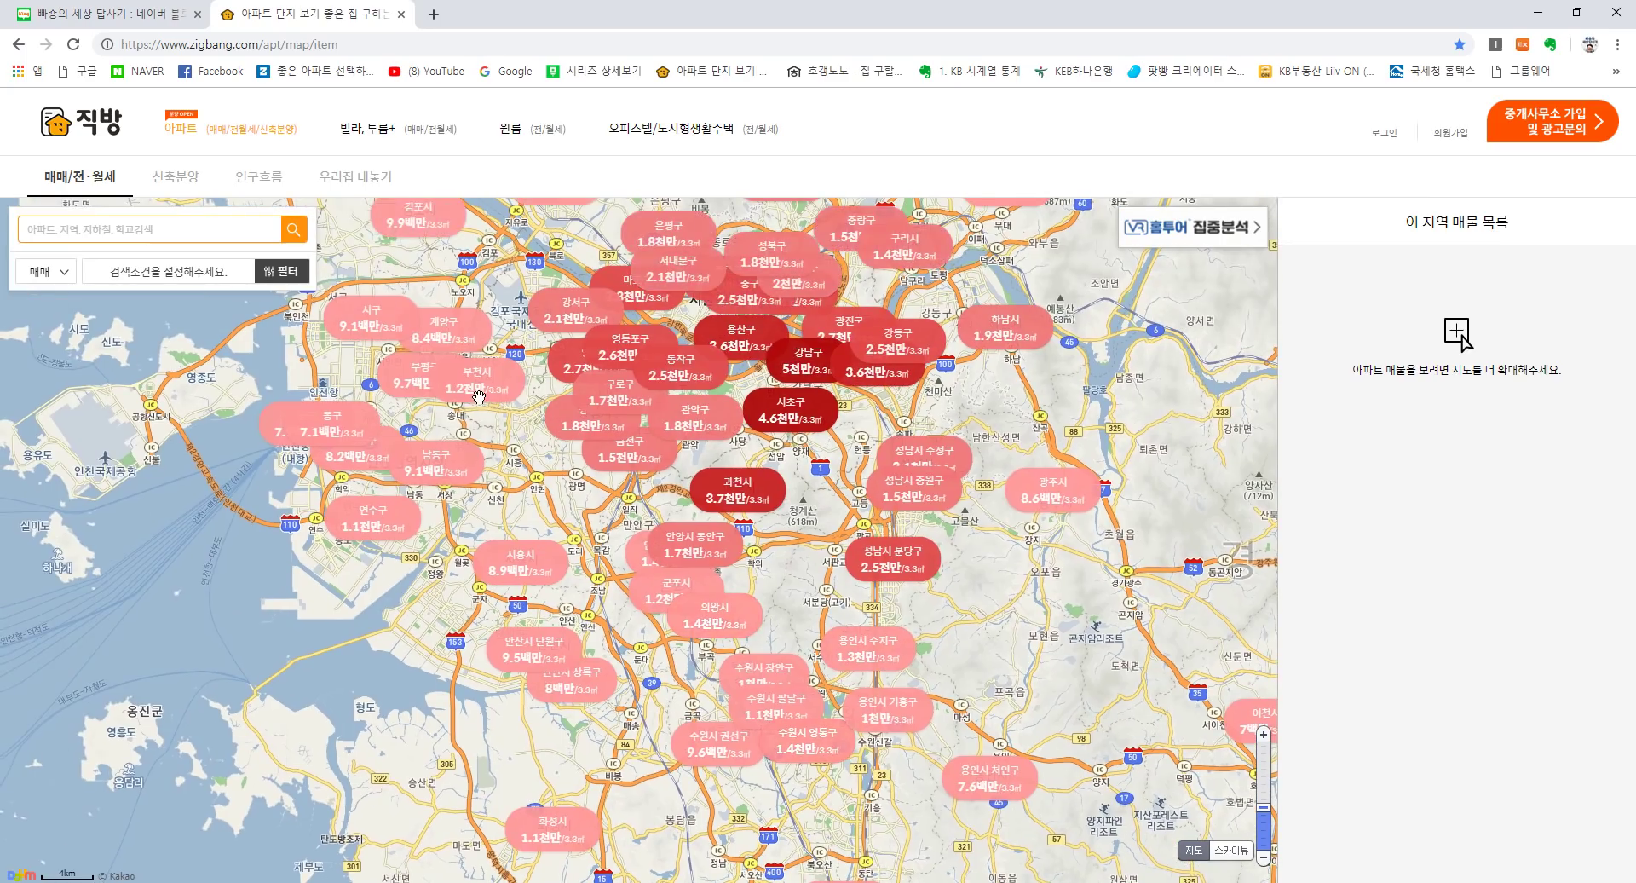
scroll(537, 509, up, 1)
drag(510, 465, 631, 551)
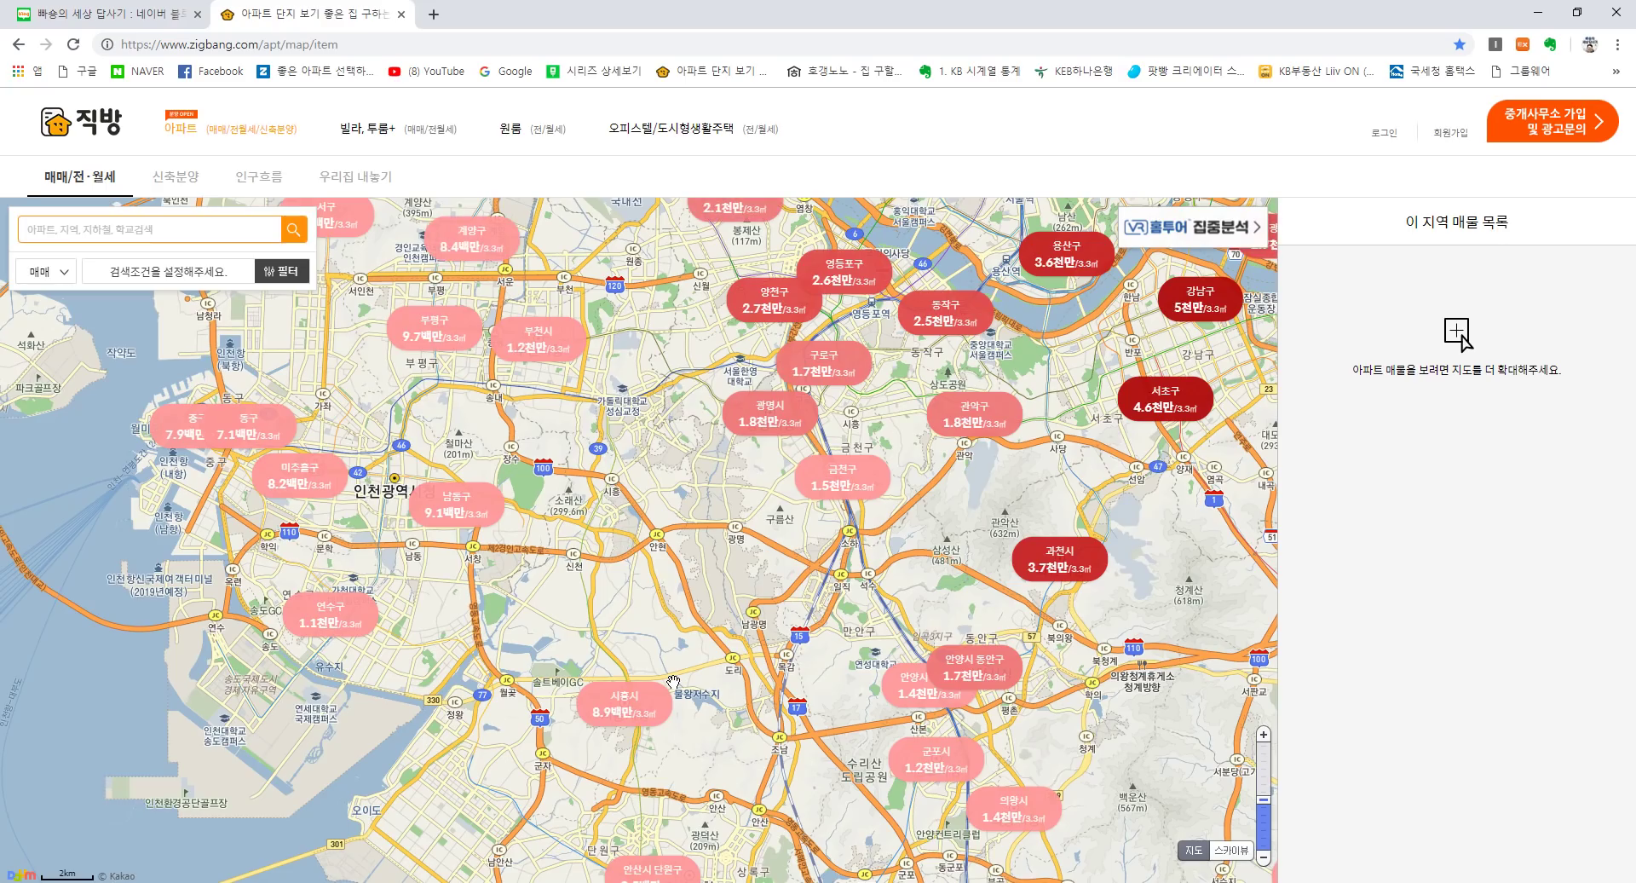
click(531, 343)
click(1429, 525)
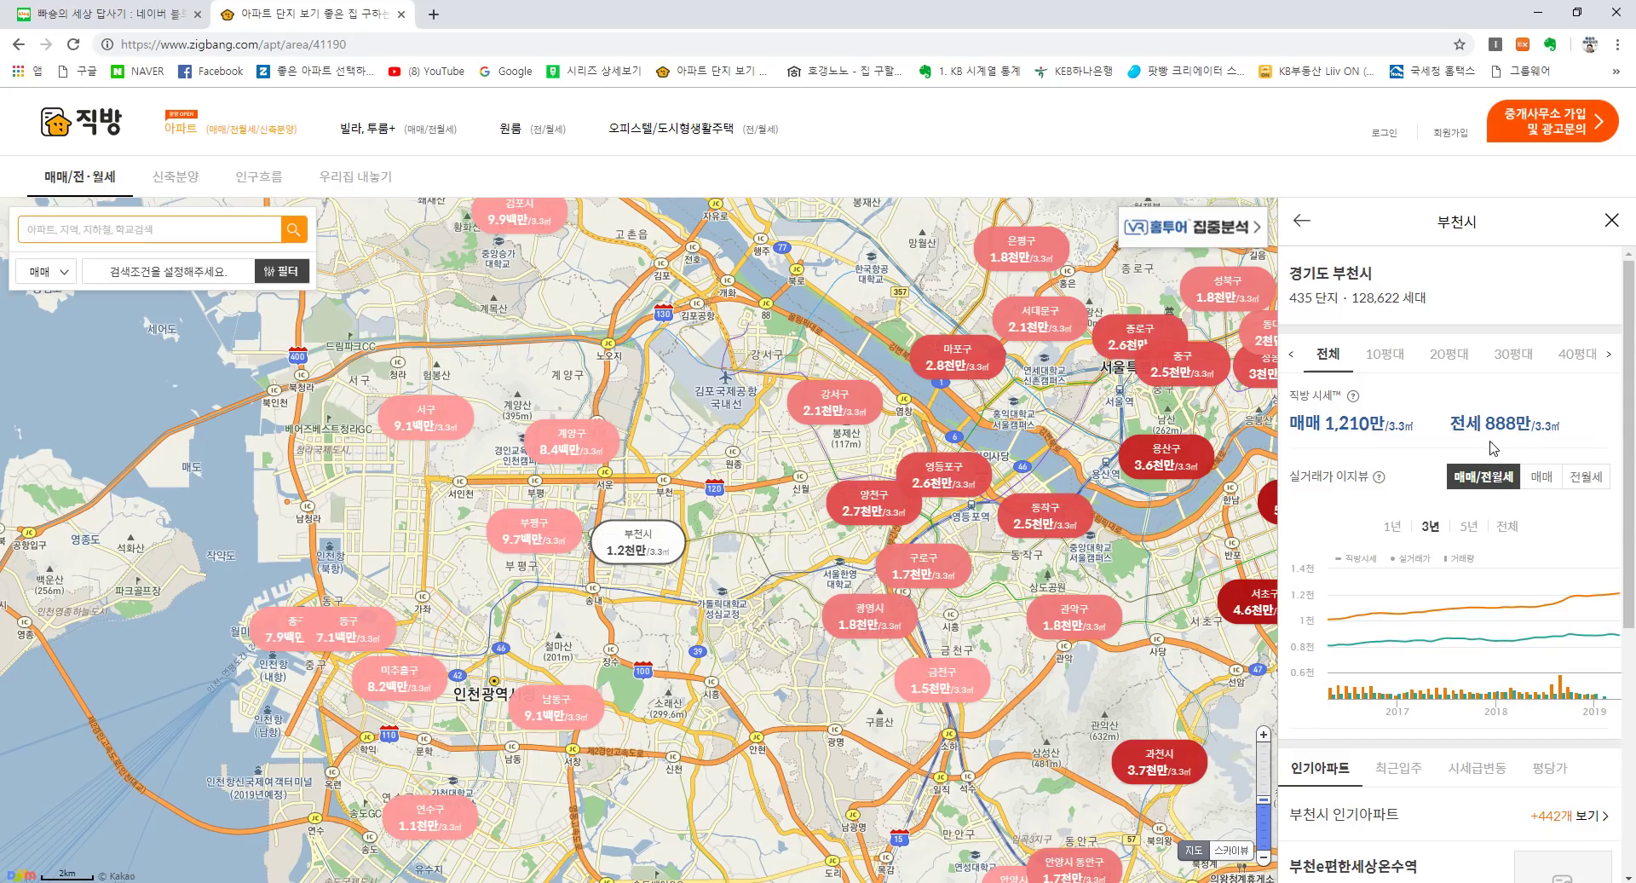
mouse_move(1621, 628)
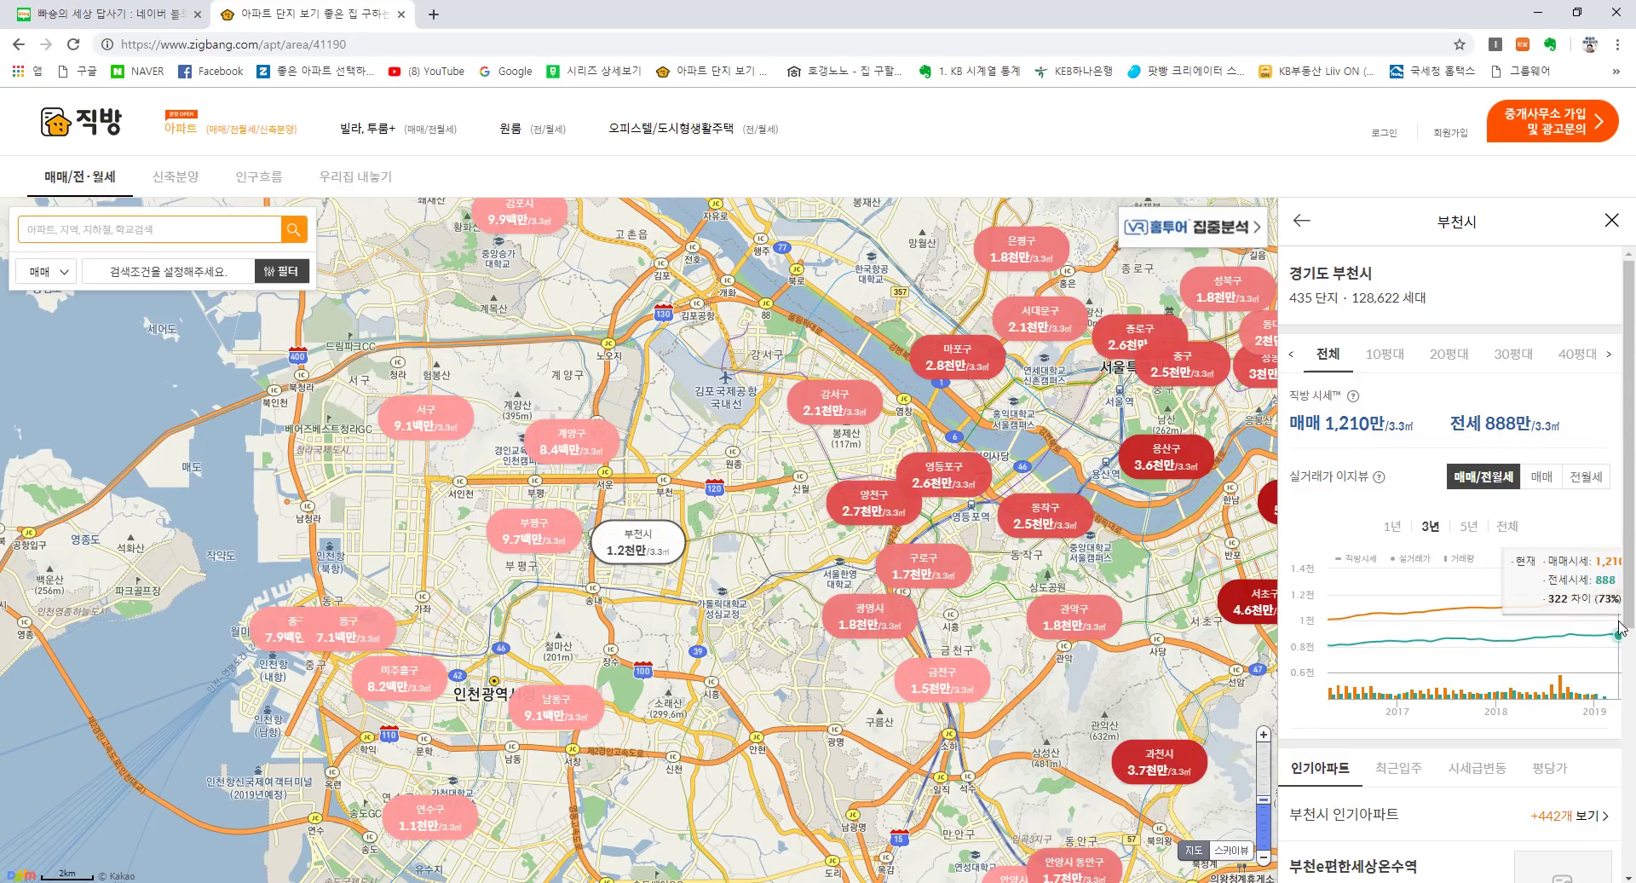